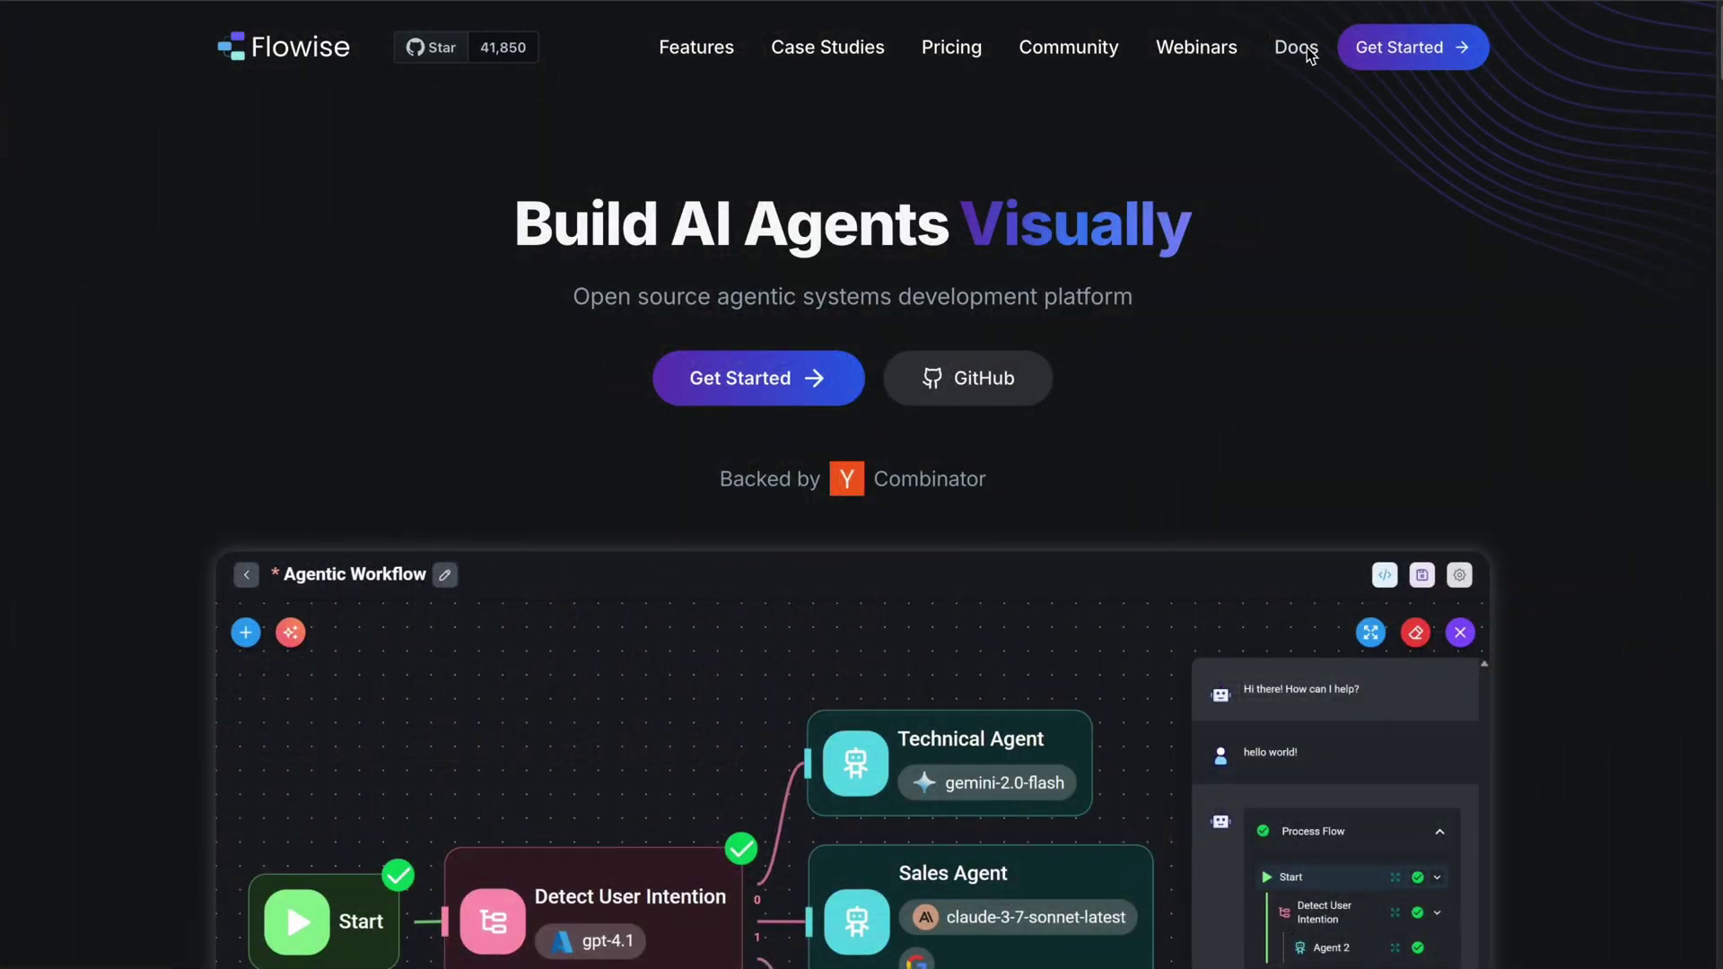
- Browse the Flowise docs introduction, then the Using Flowise Evaluations and Monitoring guides
left_click(1305, 49)
scroll(1052, 388, "down", 3)
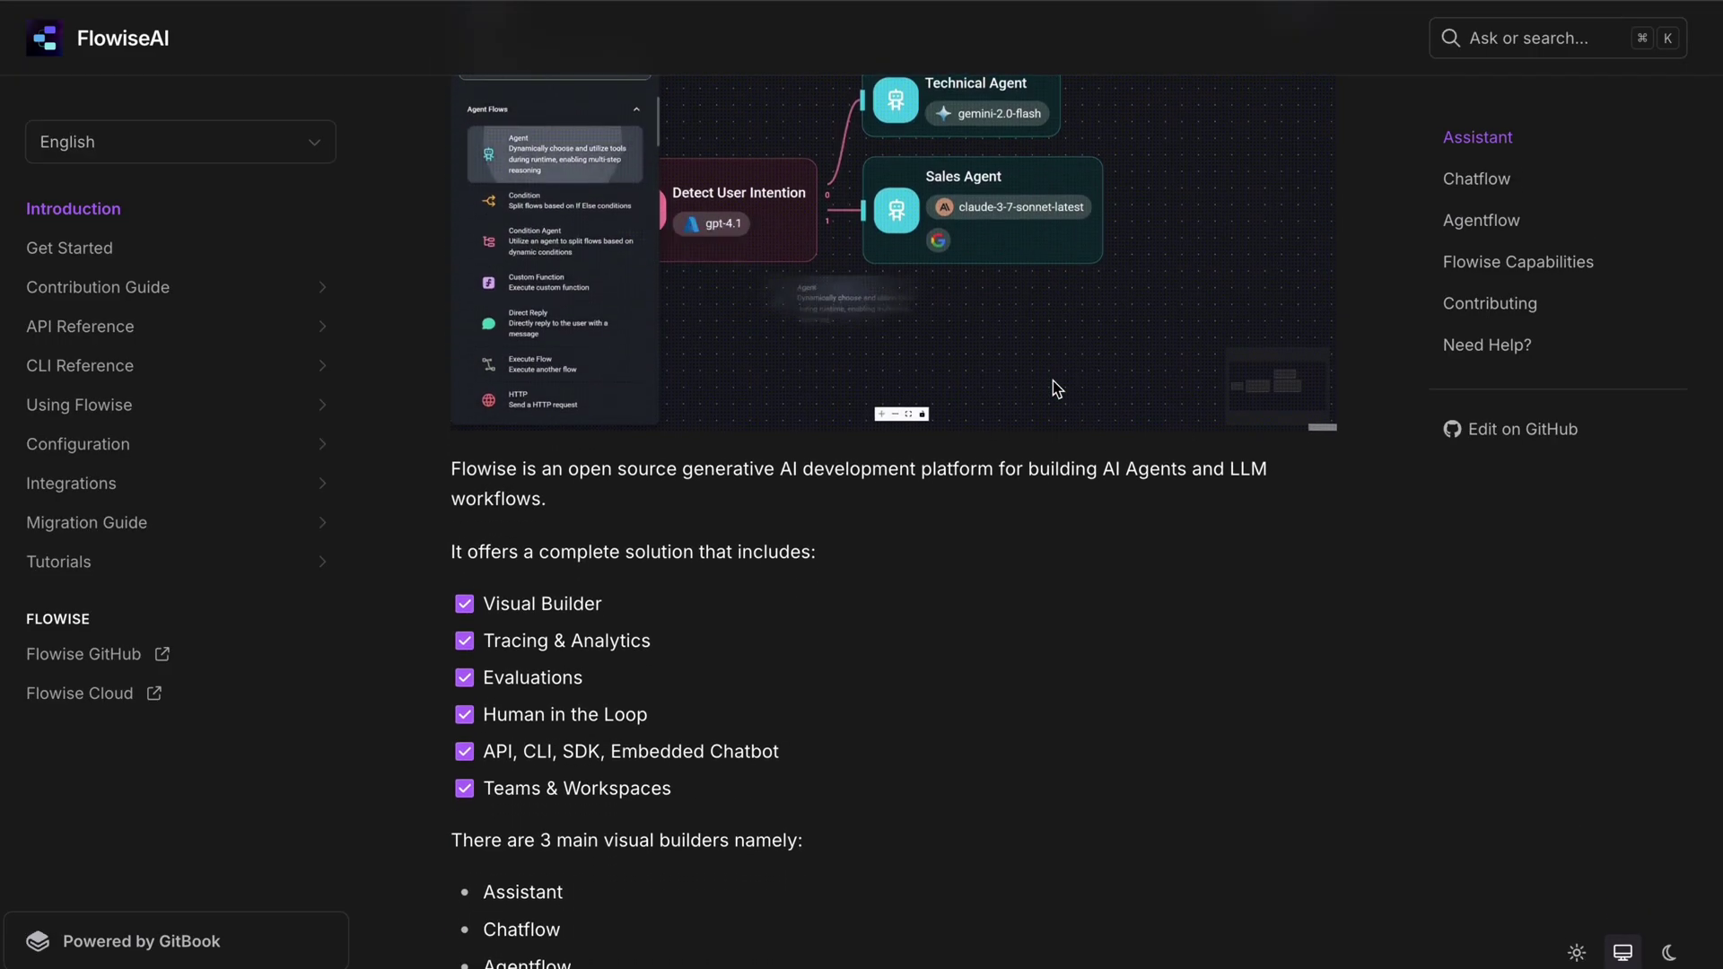
scroll(1052, 388, "down", 1)
scroll(1053, 389, "down", 1)
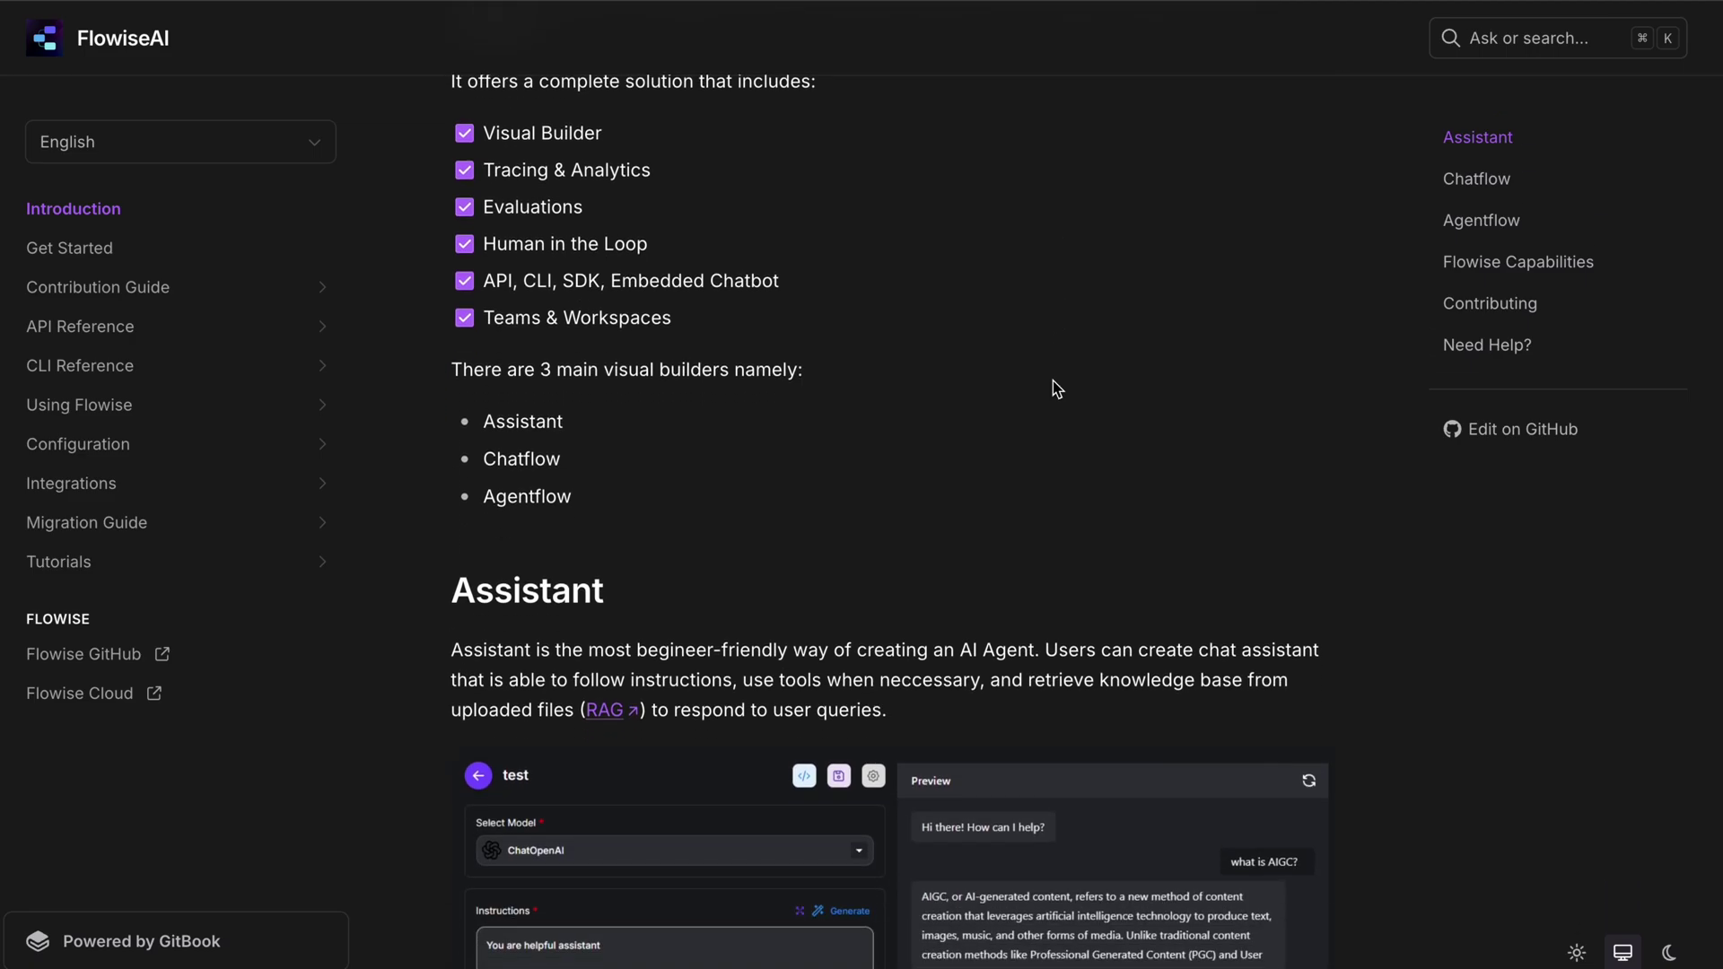
scroll(1054, 381, "down", 2)
scroll(1052, 381, "down", 1)
scroll(1052, 382, "down", 3)
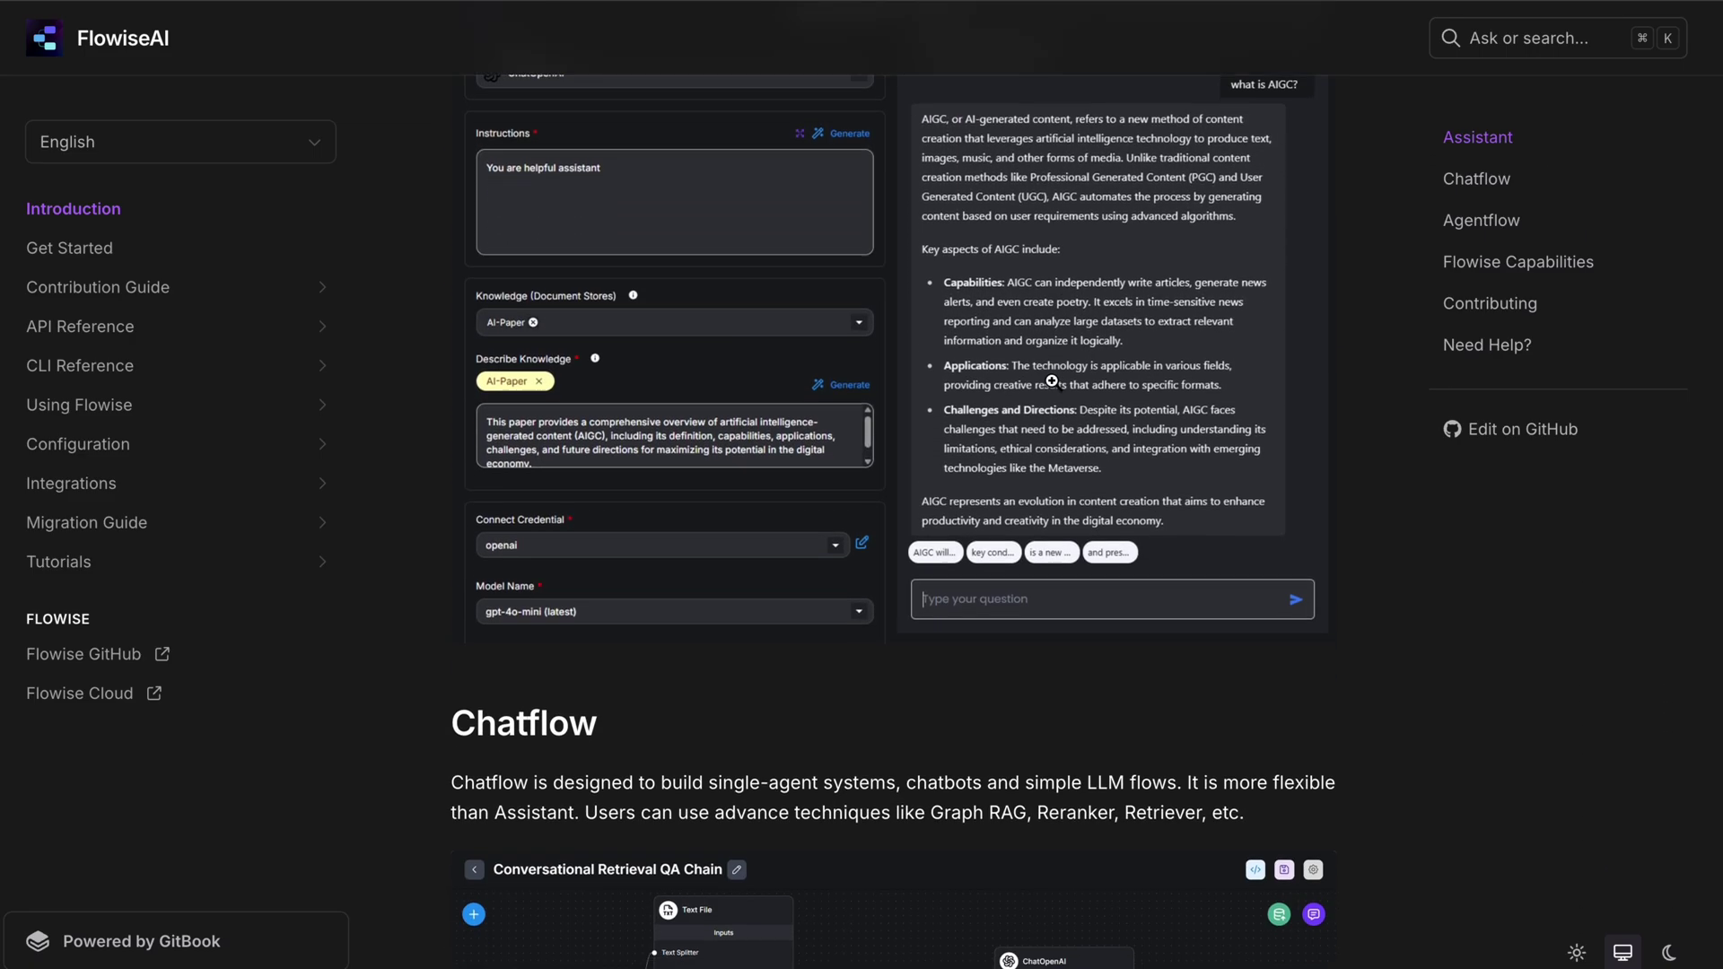
scroll(1053, 381, "down", 2)
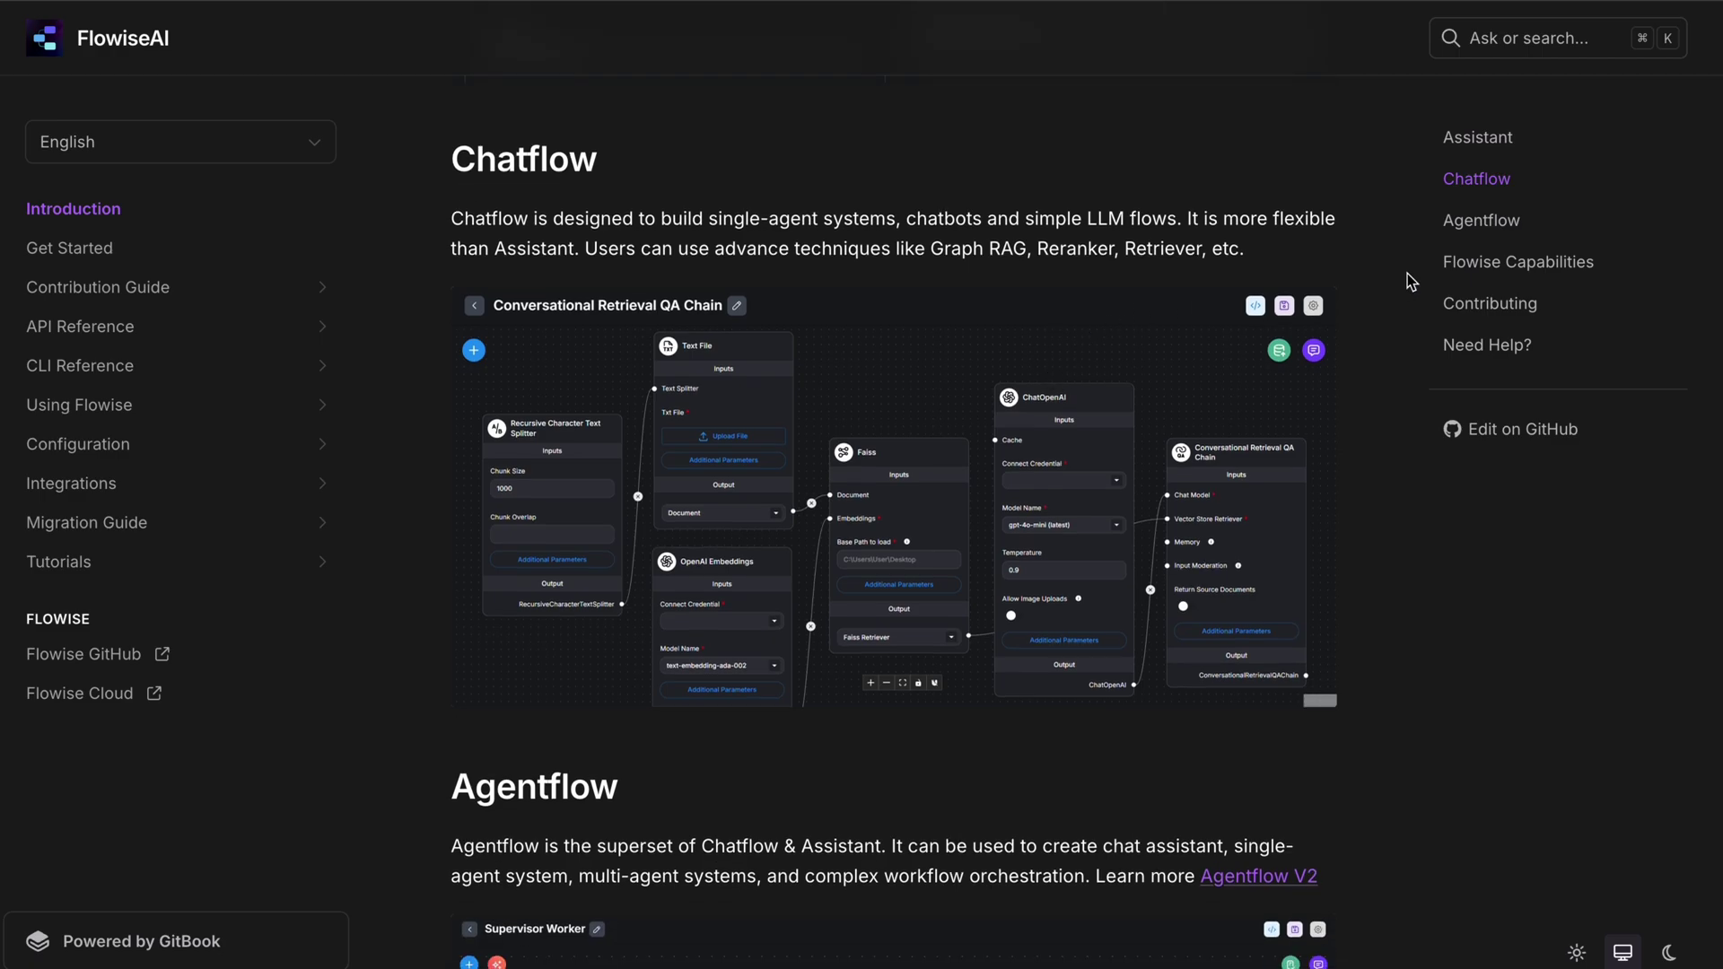
left_click(1483, 224)
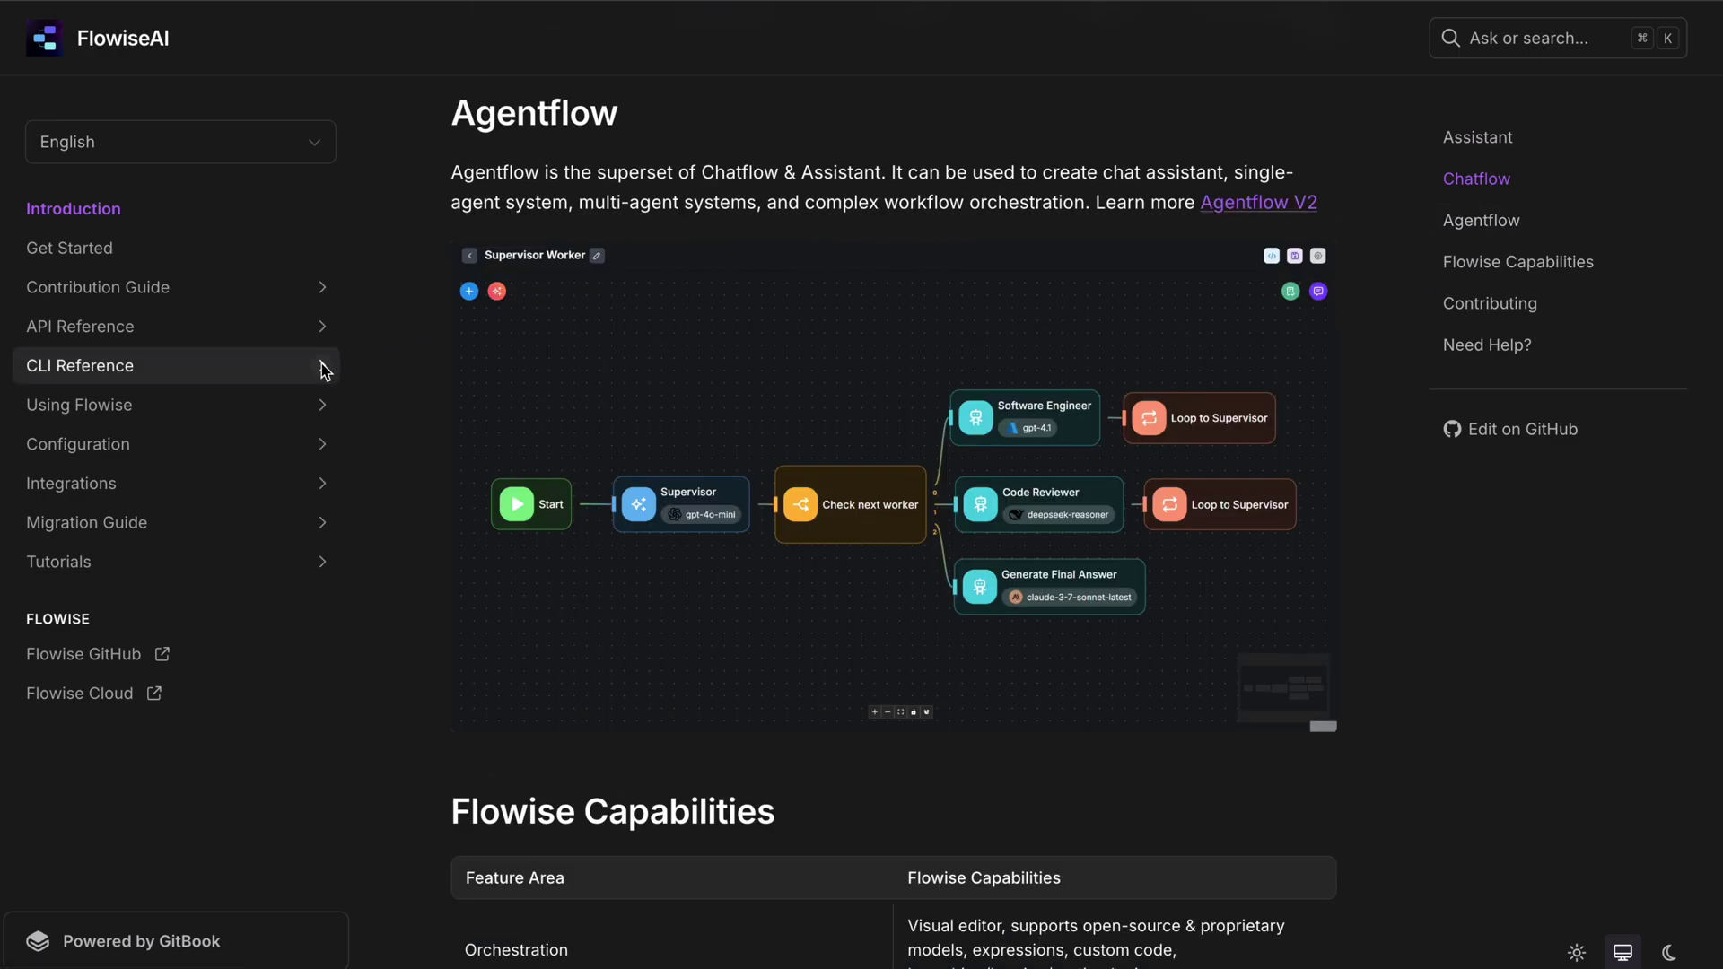
left_click(300, 409)
scroll(299, 410, "down", 2)
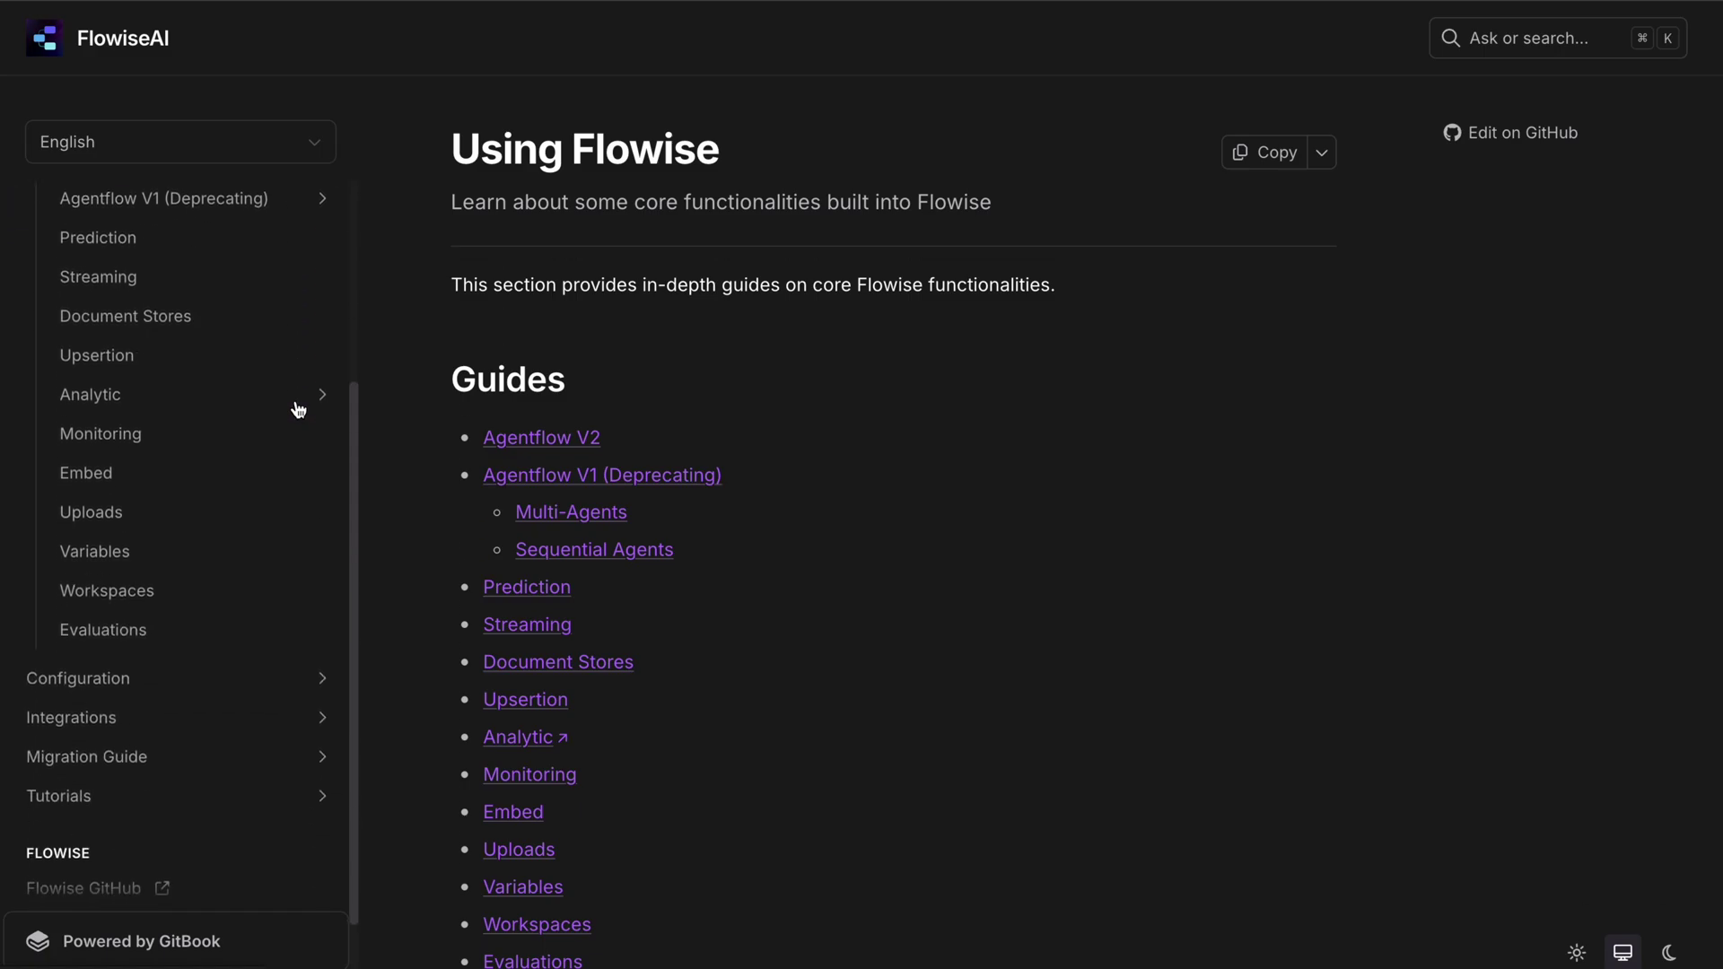
left_click(89, 630)
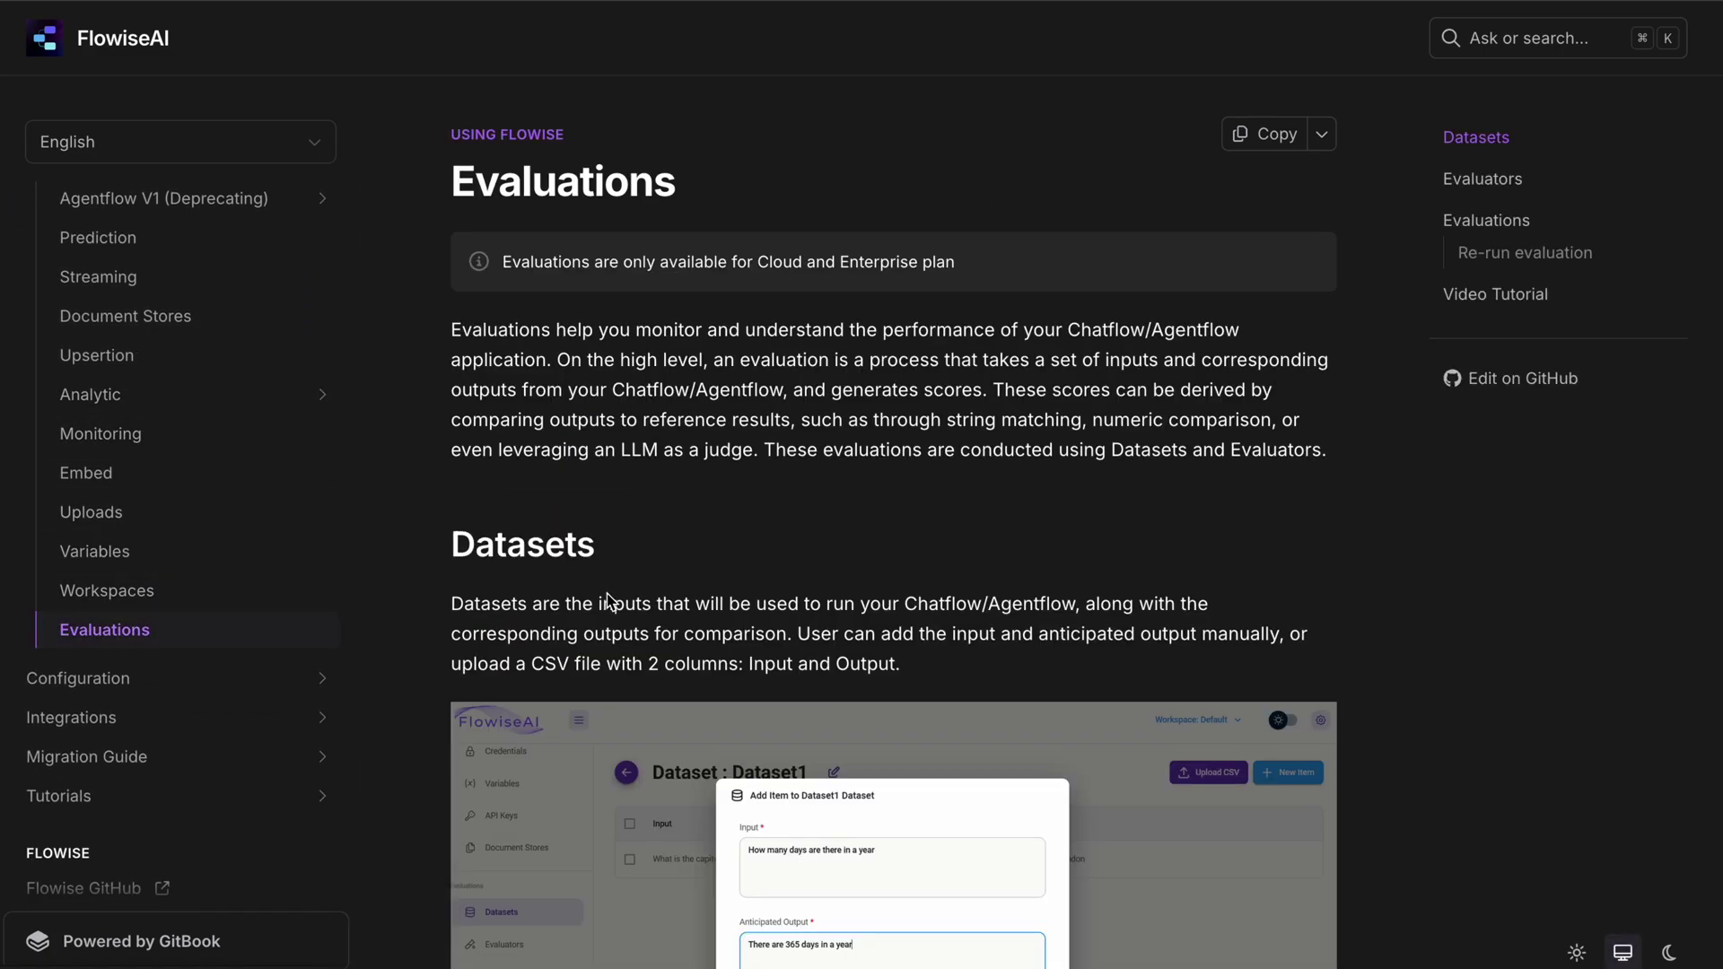
scroll(1165, 569, "down", 5)
scroll(1165, 568, "down", 5)
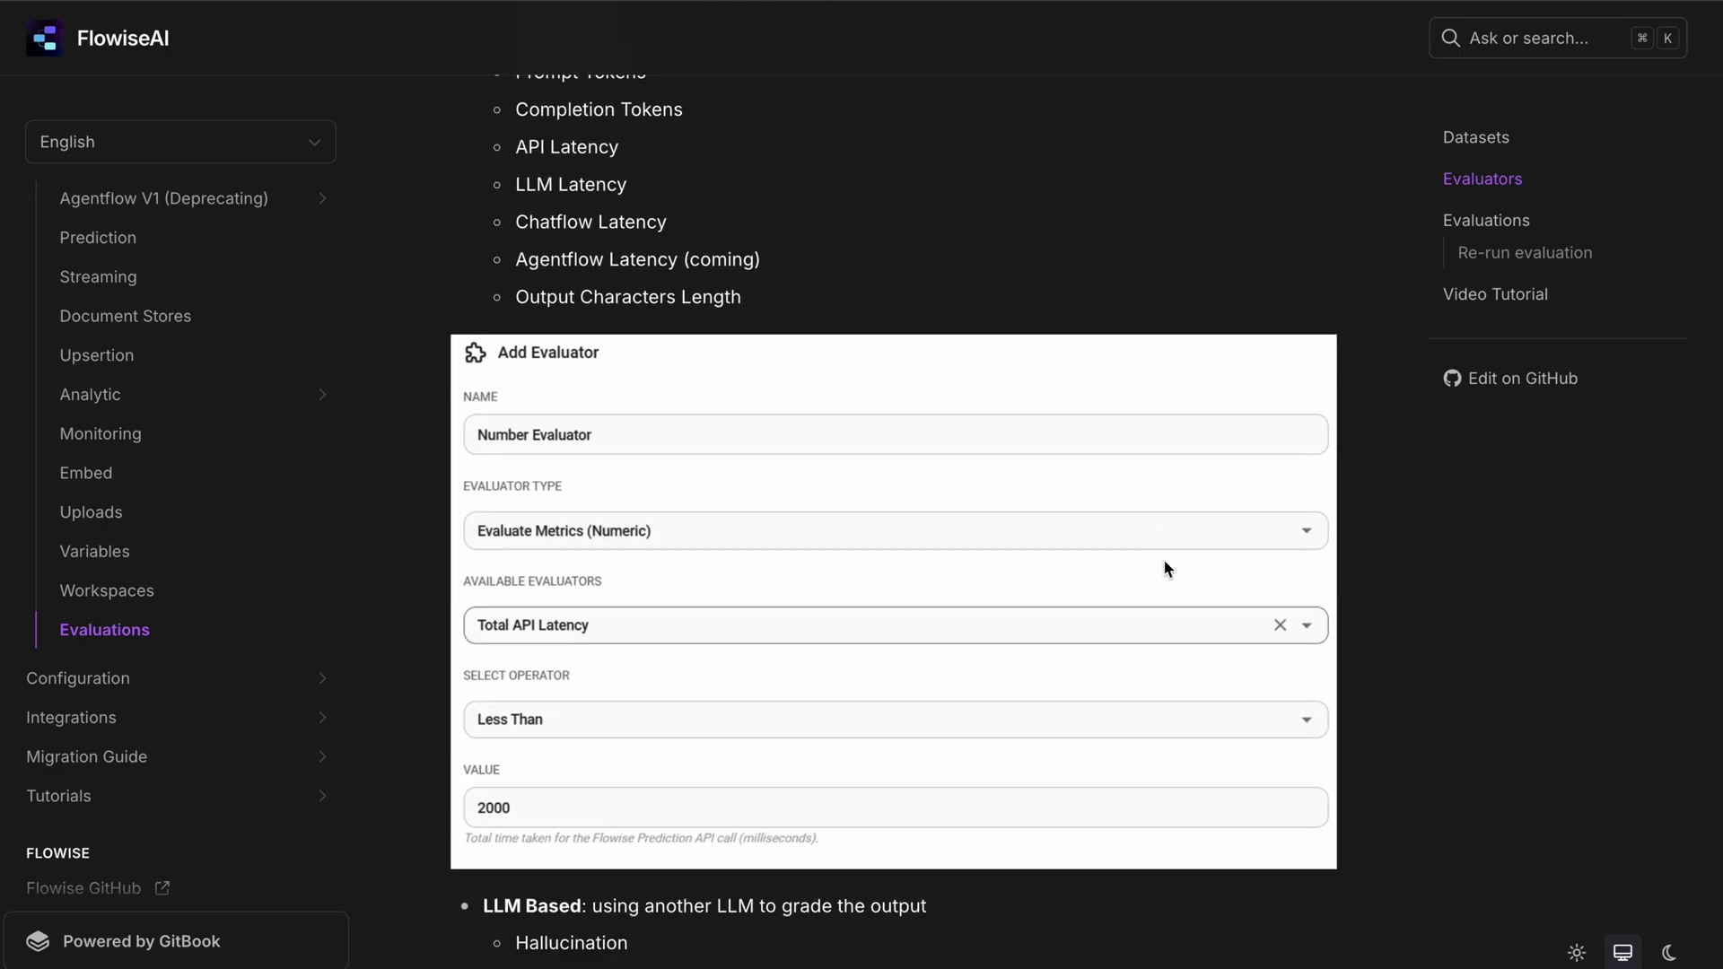
scroll(1165, 569, "down", 2)
scroll(1164, 569, "down", 5)
scroll(1164, 568, "down", 2)
scroll(625, 523, "down", 1)
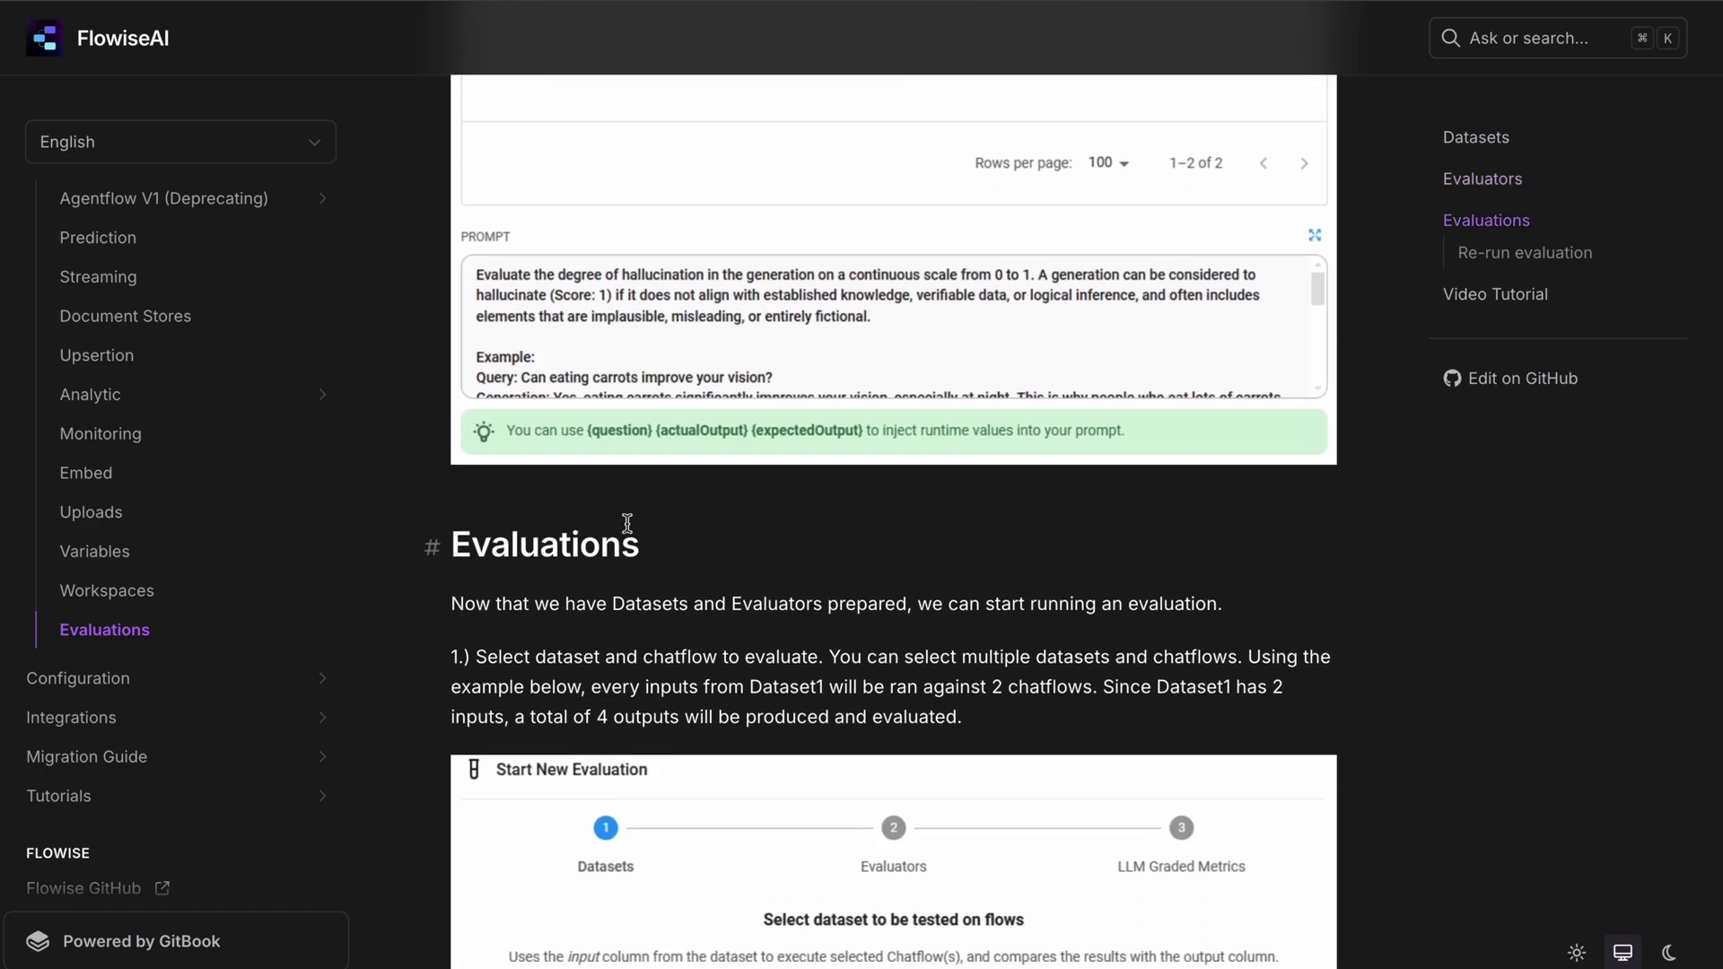
left_click(151, 426)
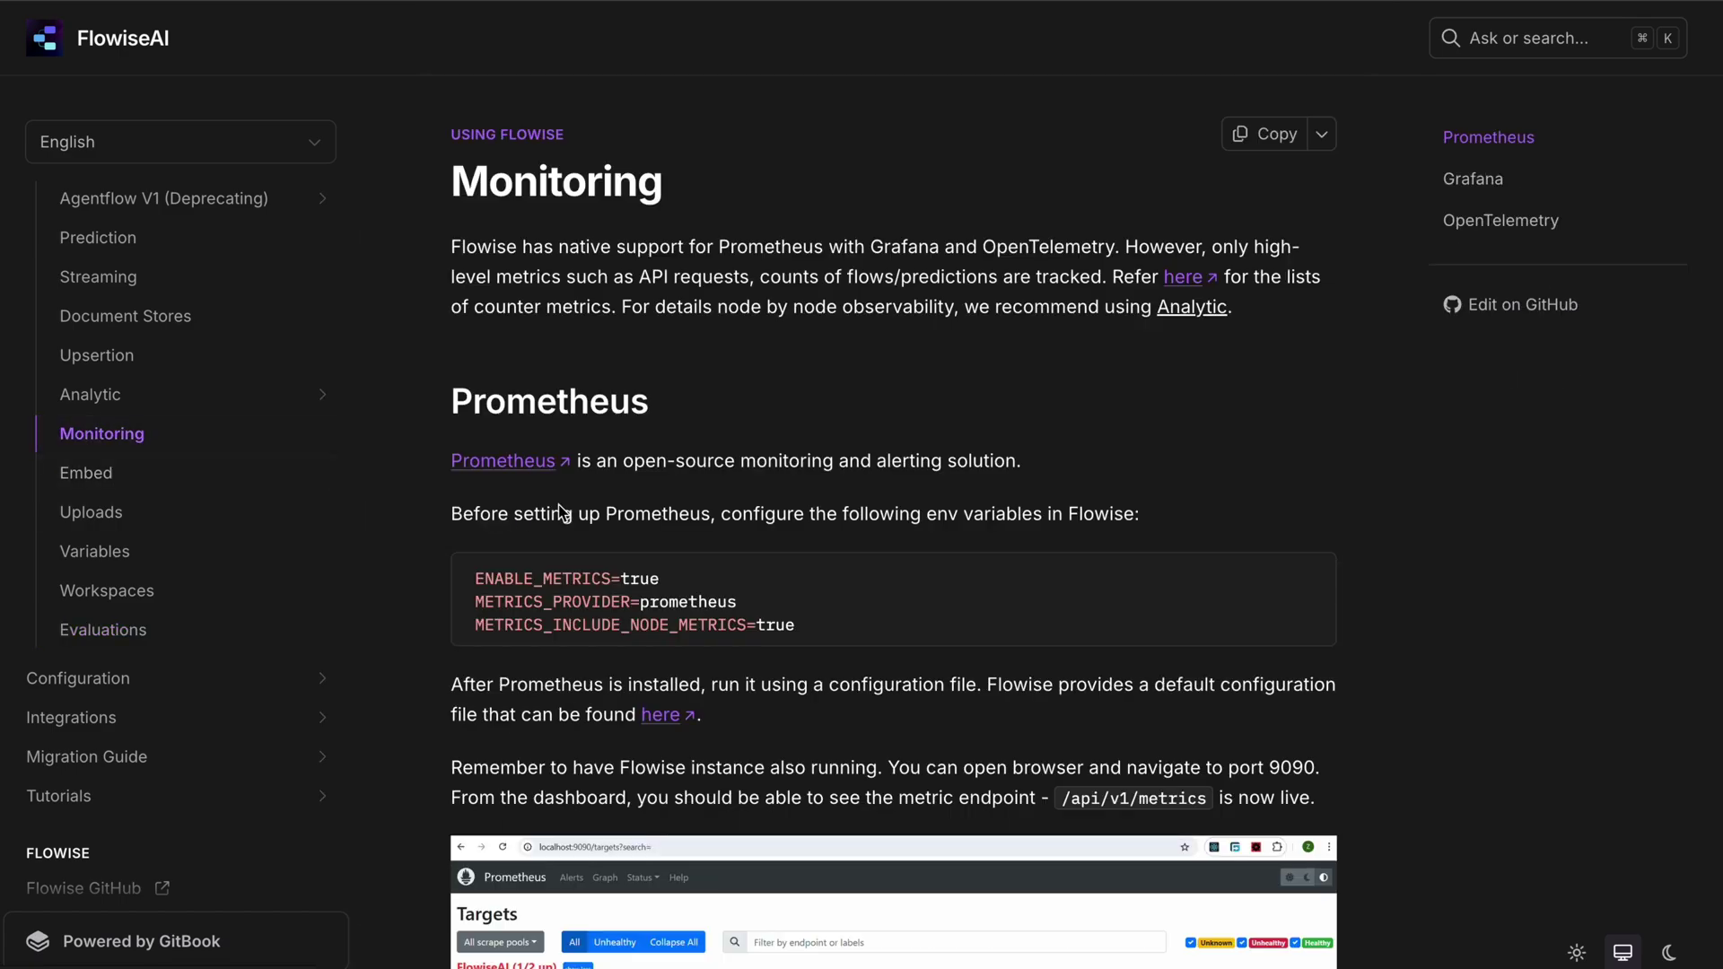
scroll(1098, 420, "down", 1)
scroll(1097, 422, "down", 5)
scroll(1095, 413, "down", 1)
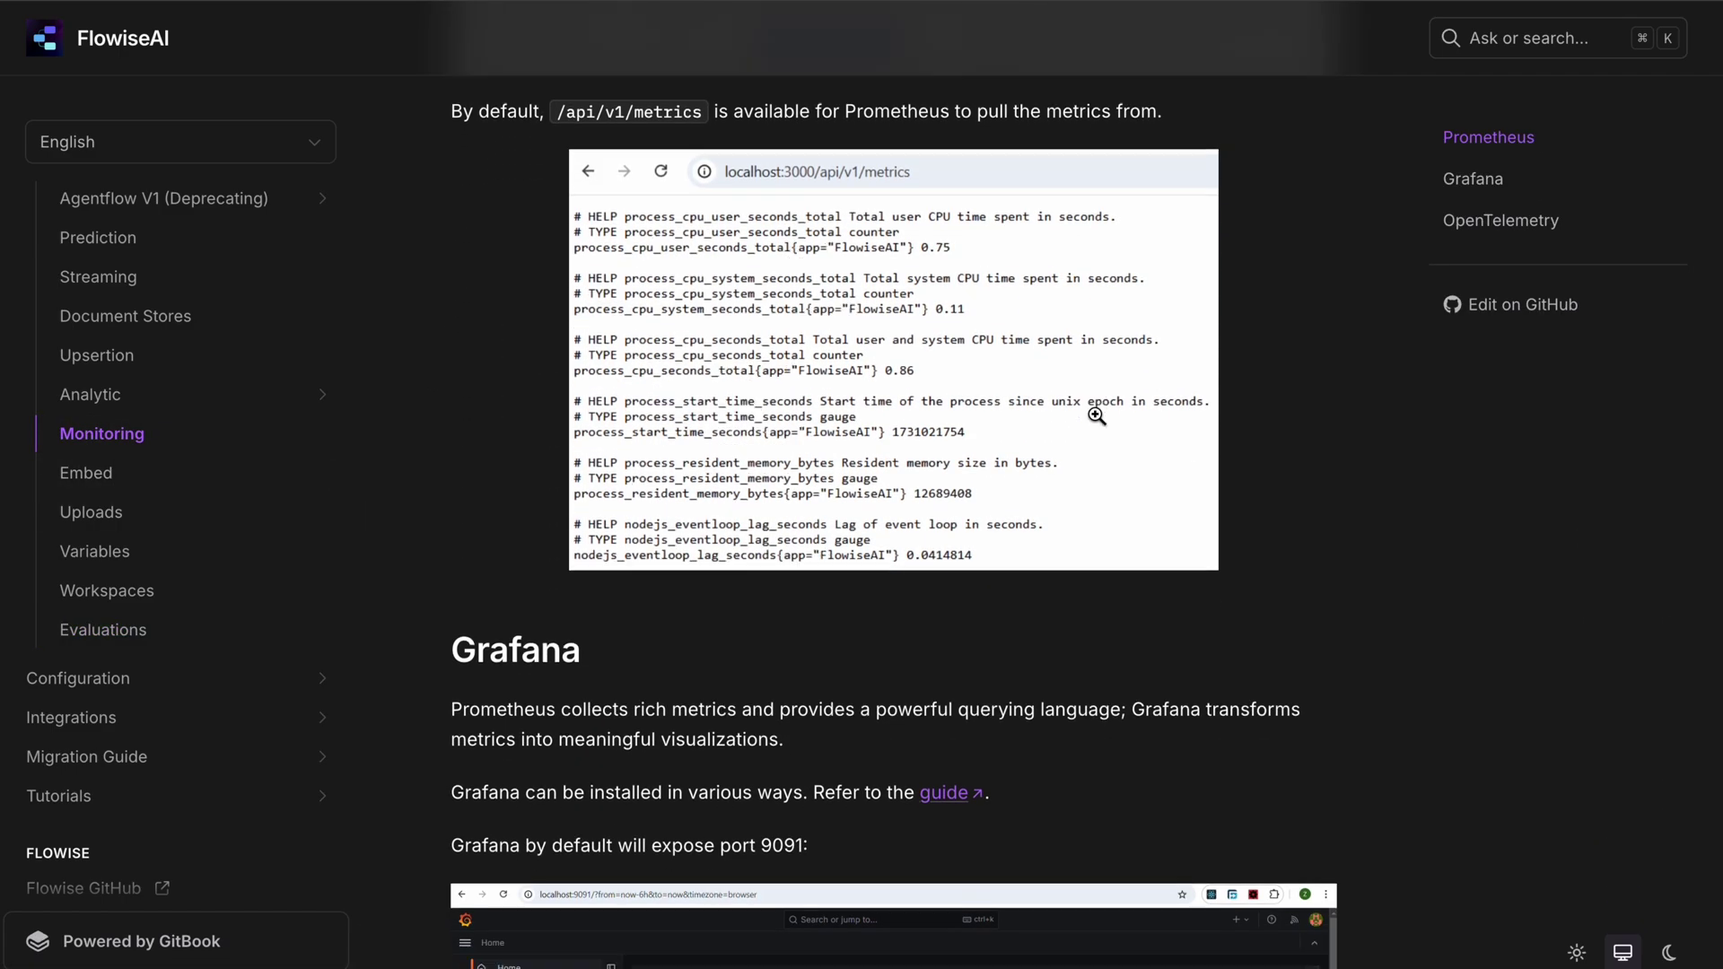
scroll(1095, 413, "down", 3)
scroll(1094, 414, "down", 5)
scroll(1095, 414, "down", 4)
scroll(1095, 417, "down", 8)
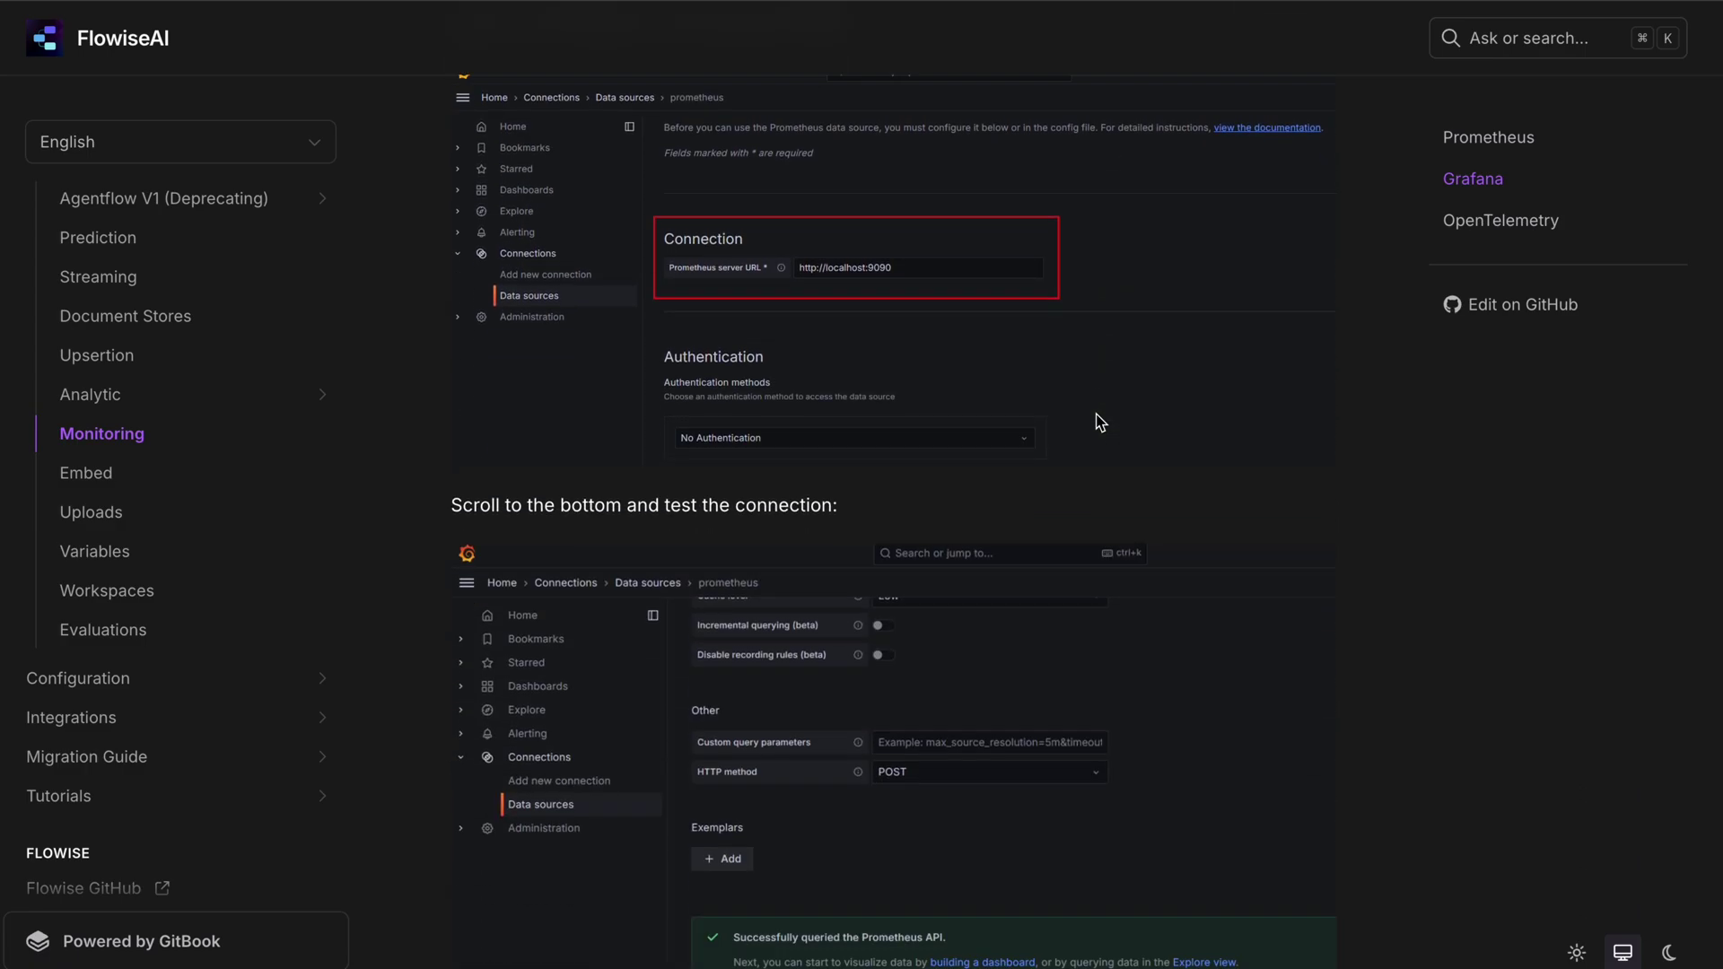
scroll(1096, 421, "down", 4)
scroll(1097, 417, "down", 5)
scroll(1117, 401, "down", 2)
scroll(1116, 401, "down", 3)
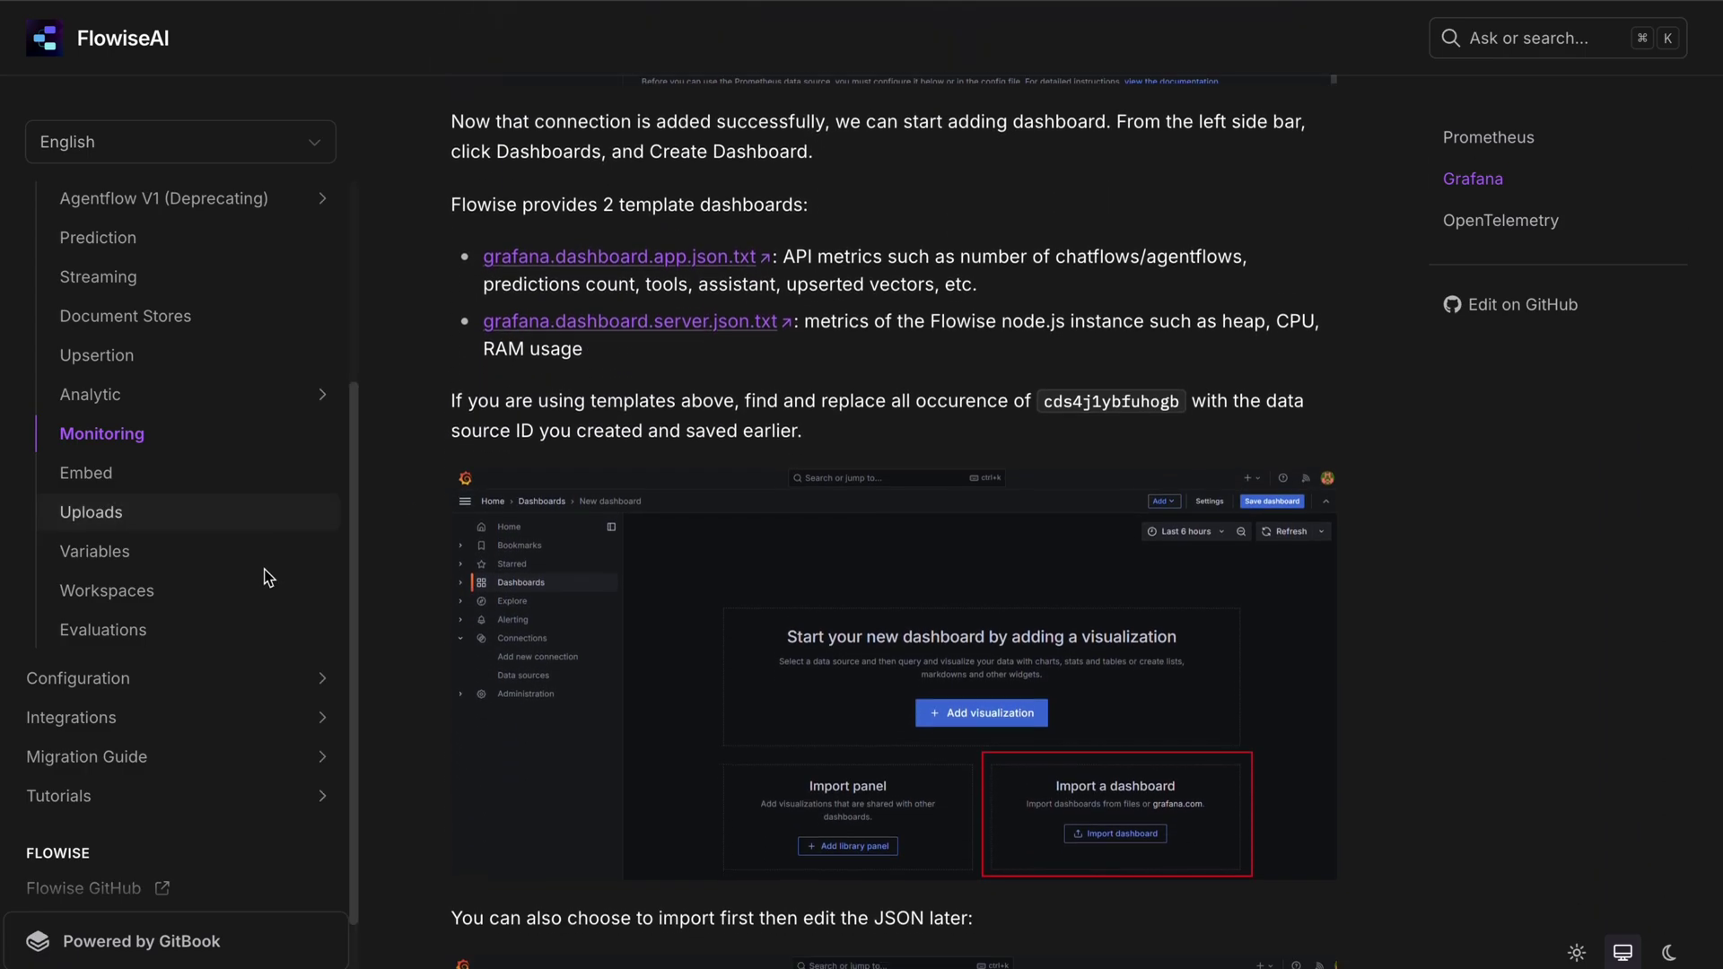
scroll(177, 705, "down", 1)
- Go through the Configuration guides for SSO, Auth > Application, and Running in Production
left_click(174, 614)
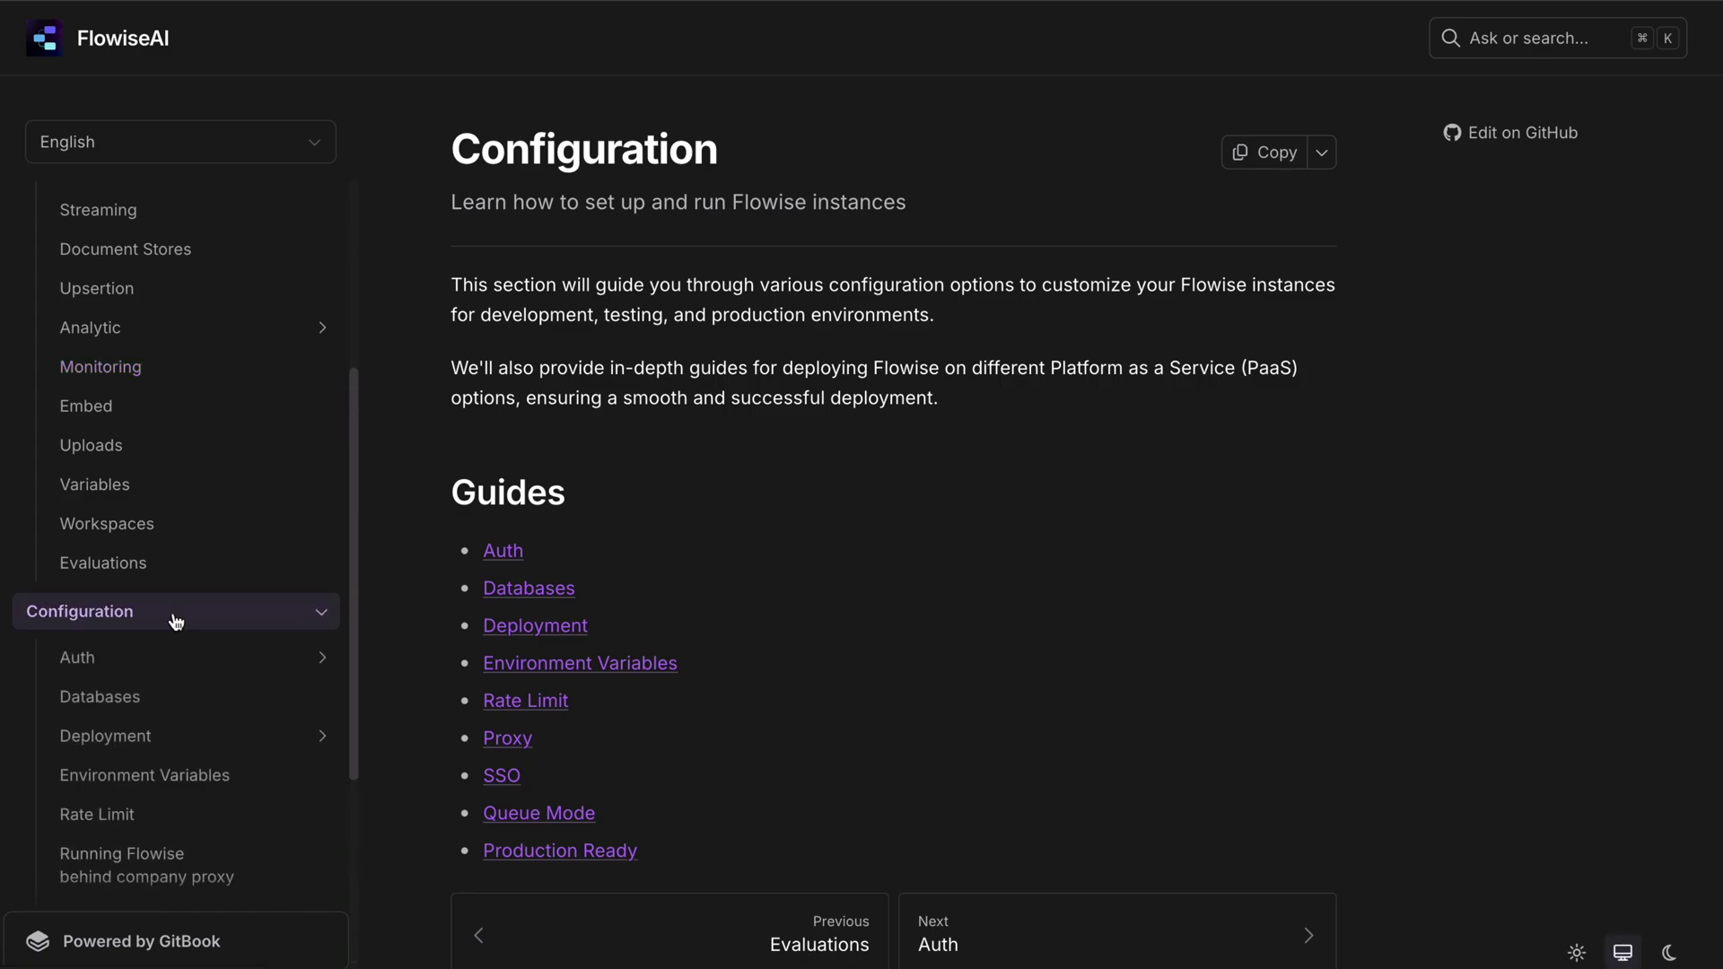
scroll(162, 612, "down", 1)
left_click(84, 573)
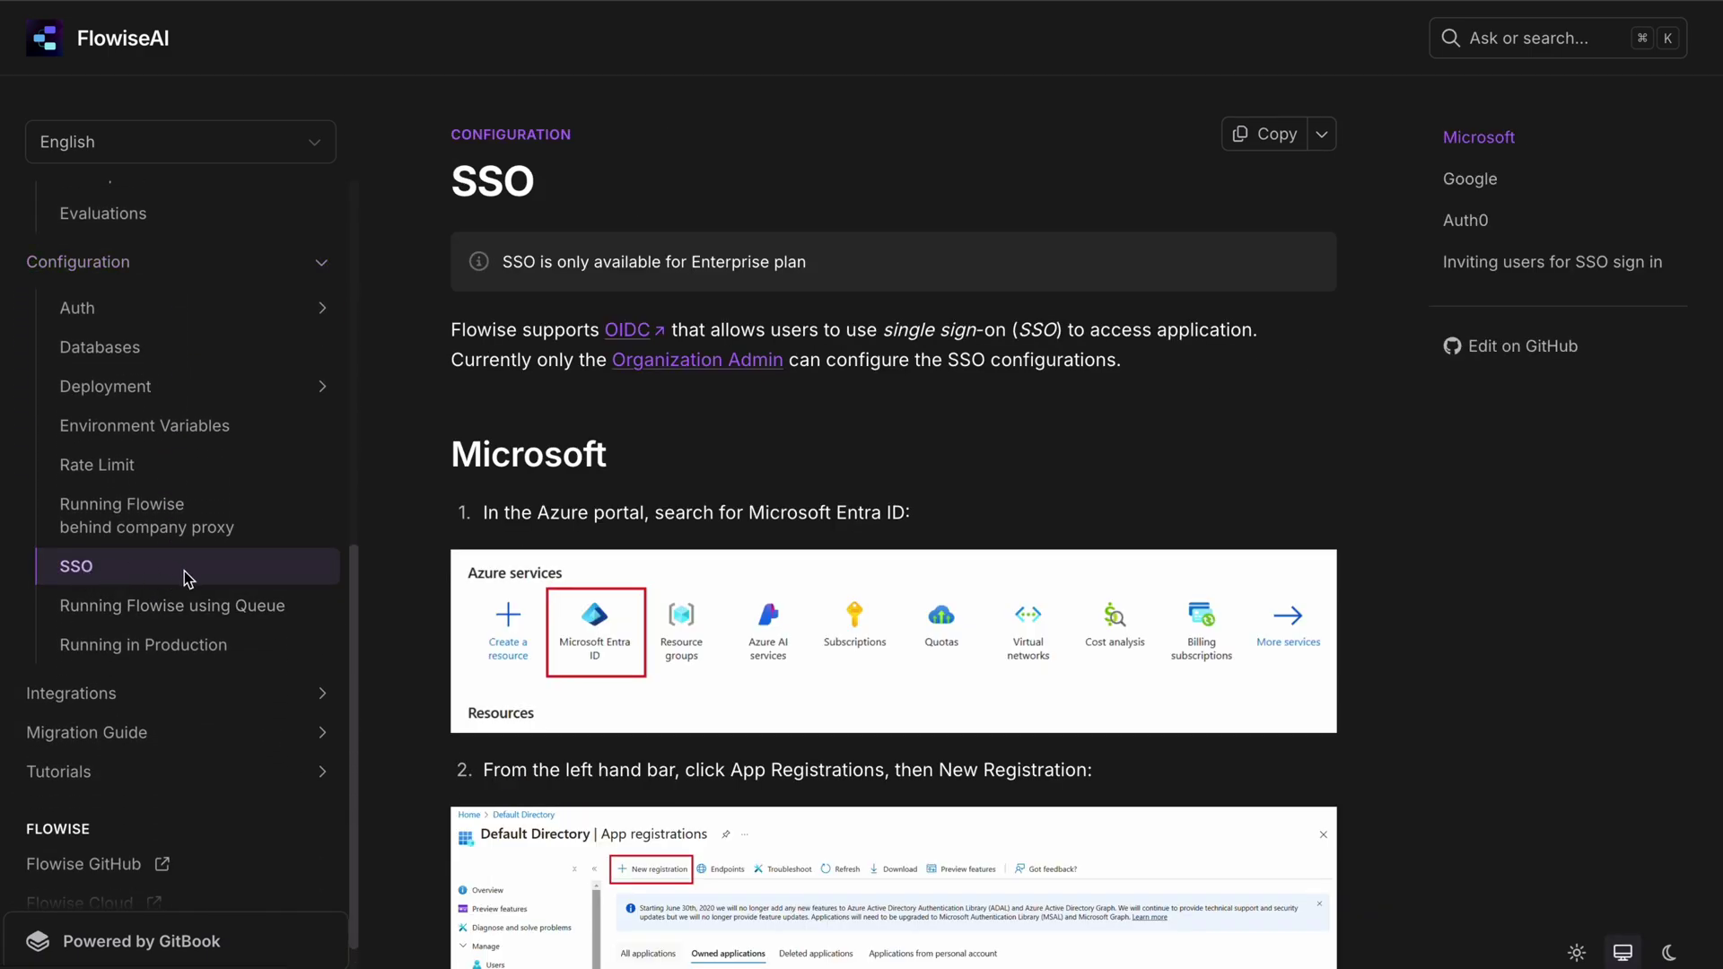
scroll(1071, 433, "down", 5)
scroll(1067, 427, "down", 2)
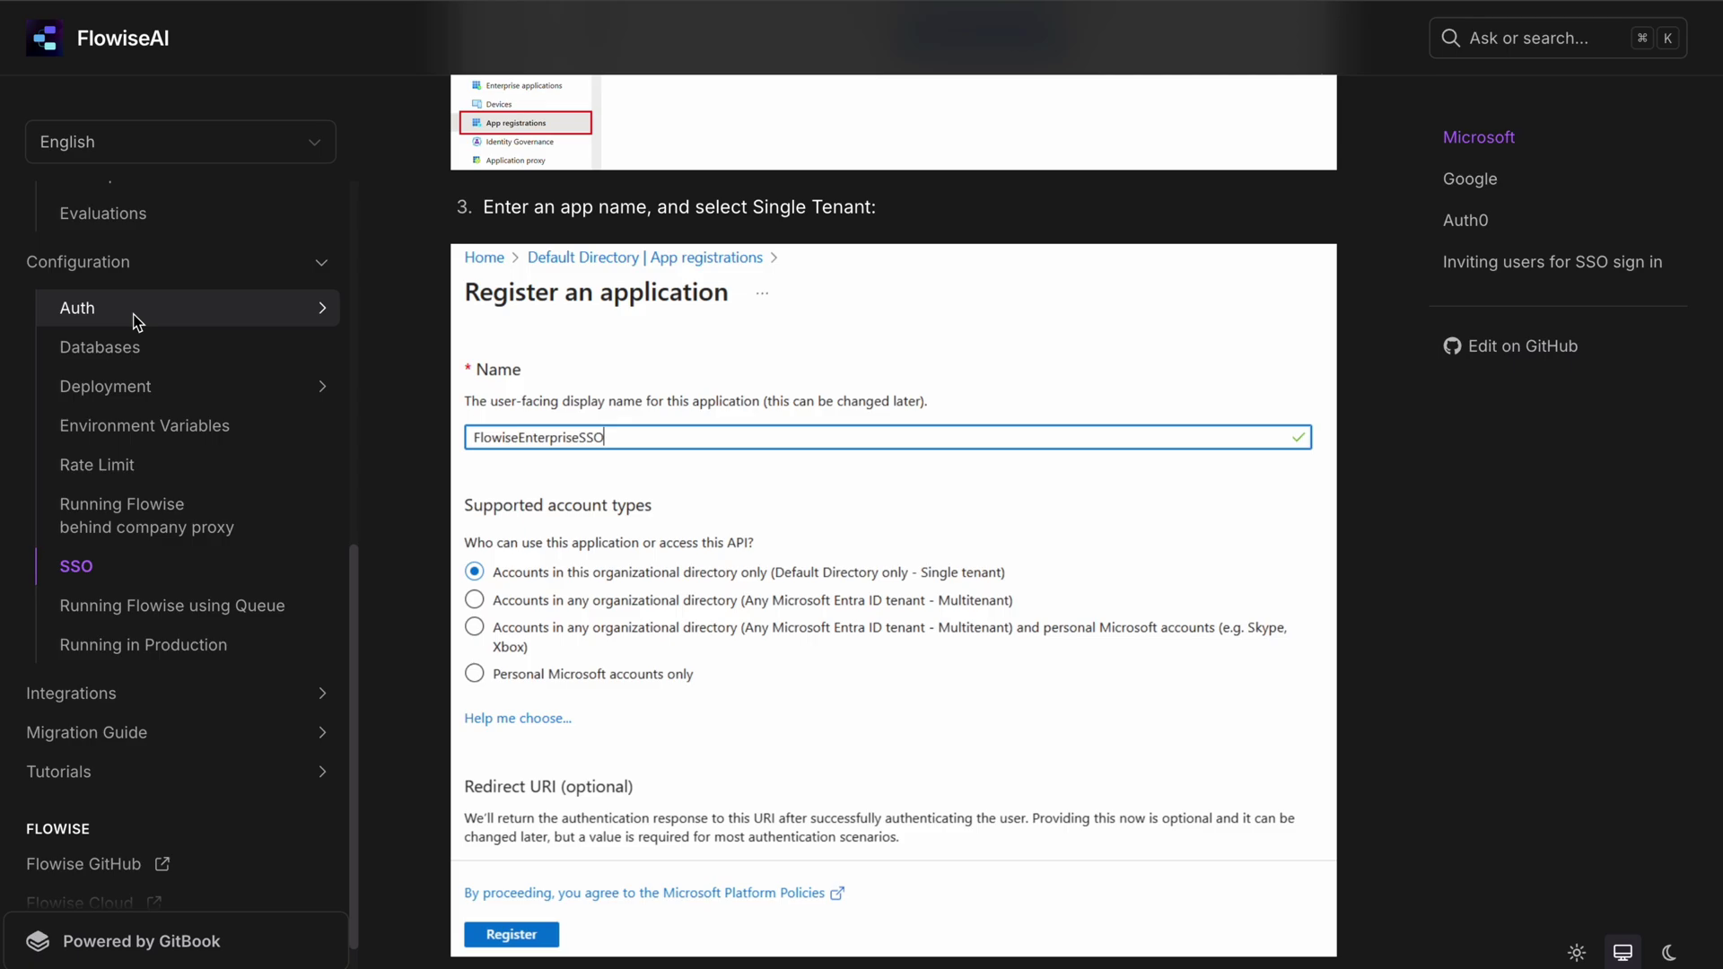
left_click(129, 321)
left_click(122, 357)
scroll(1062, 446, "down", 5)
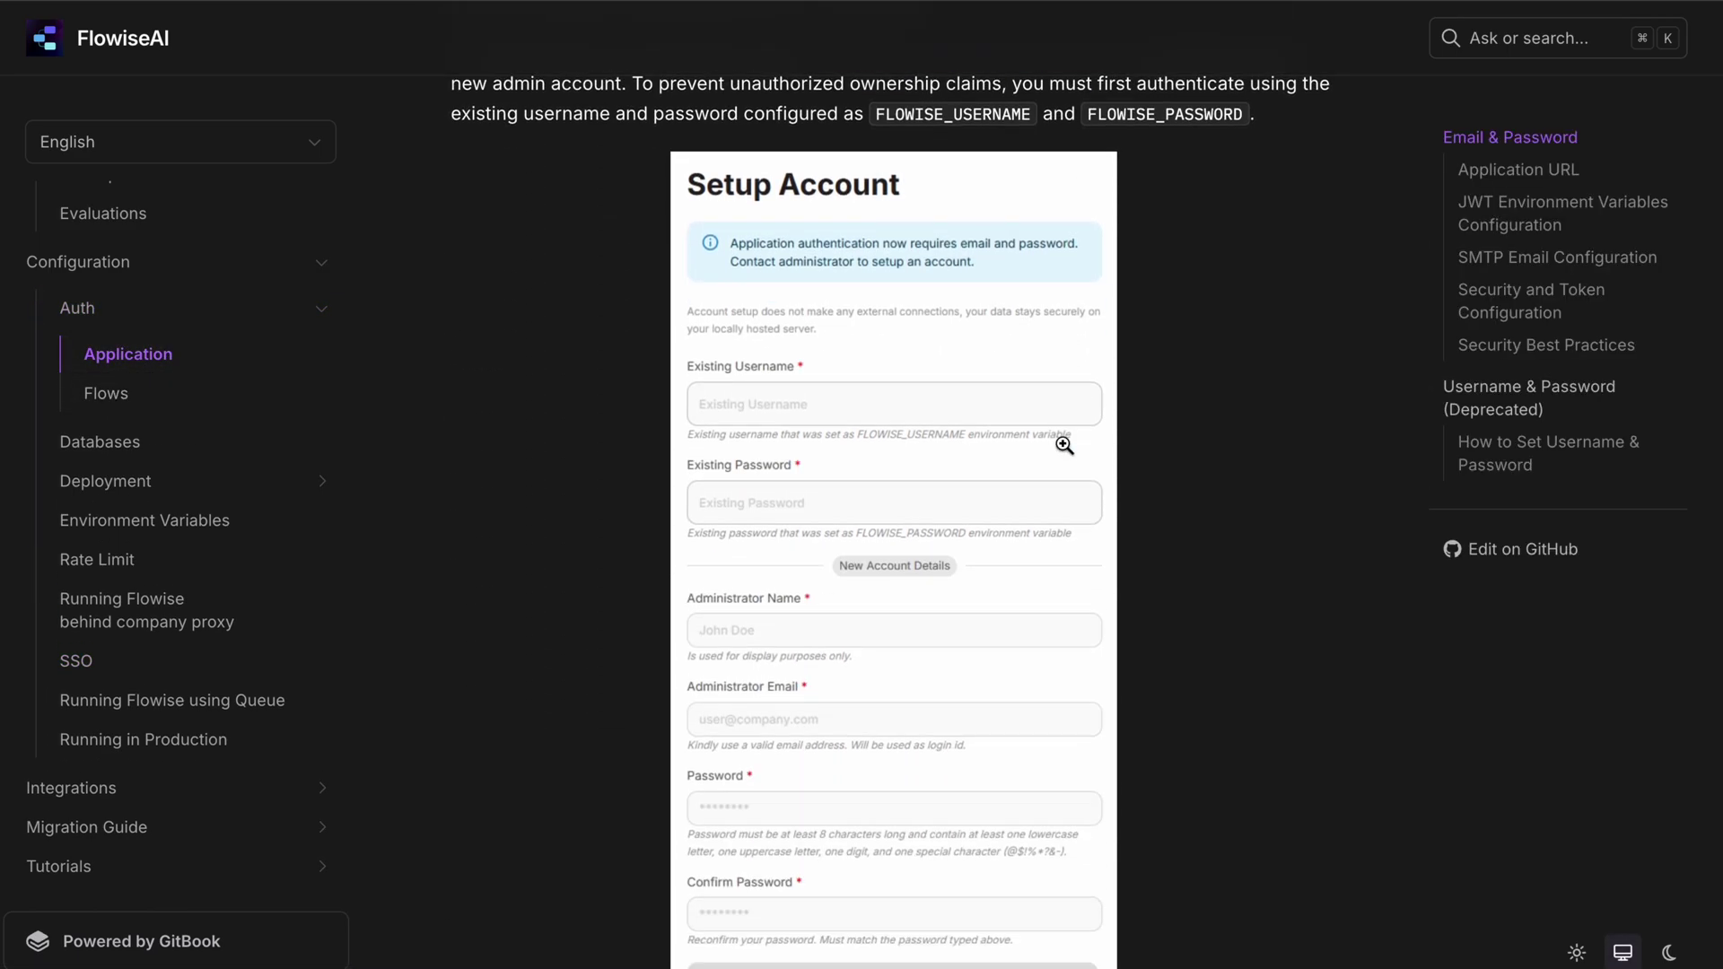
scroll(1063, 449, "down", 5)
scroll(1063, 450, "down", 4)
left_click(180, 744)
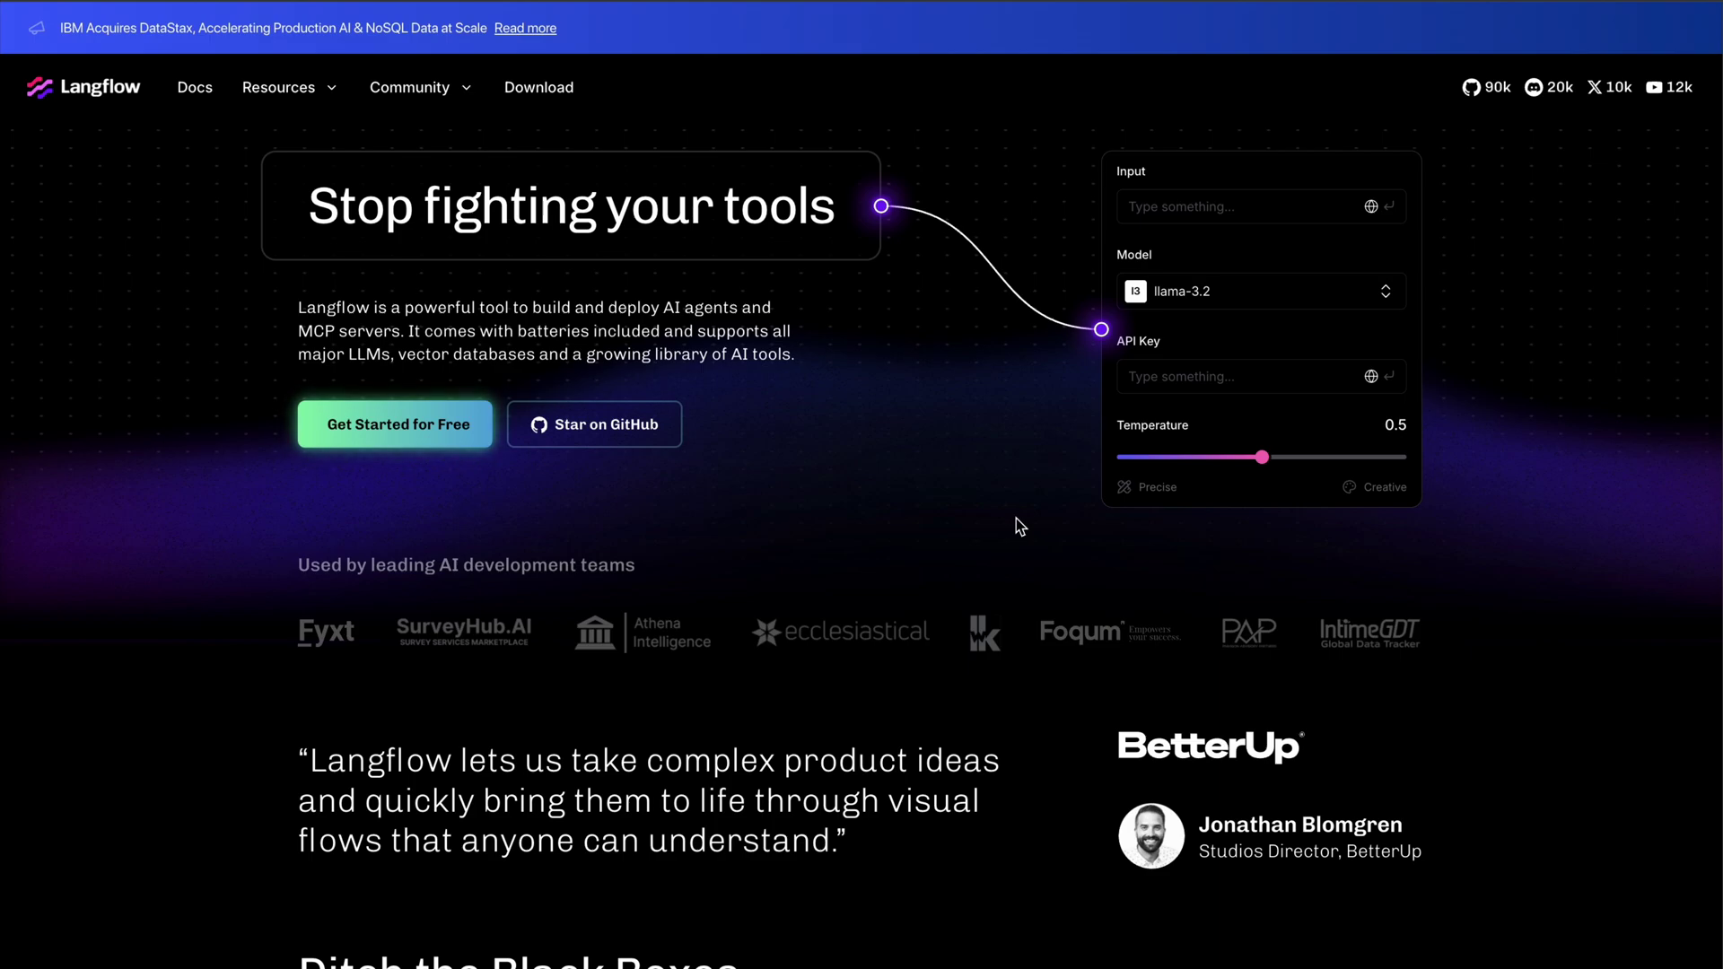
scroll(1015, 524, "down", 2)
scroll(1016, 525, "down", 2)
scroll(1016, 524, "down", 1)
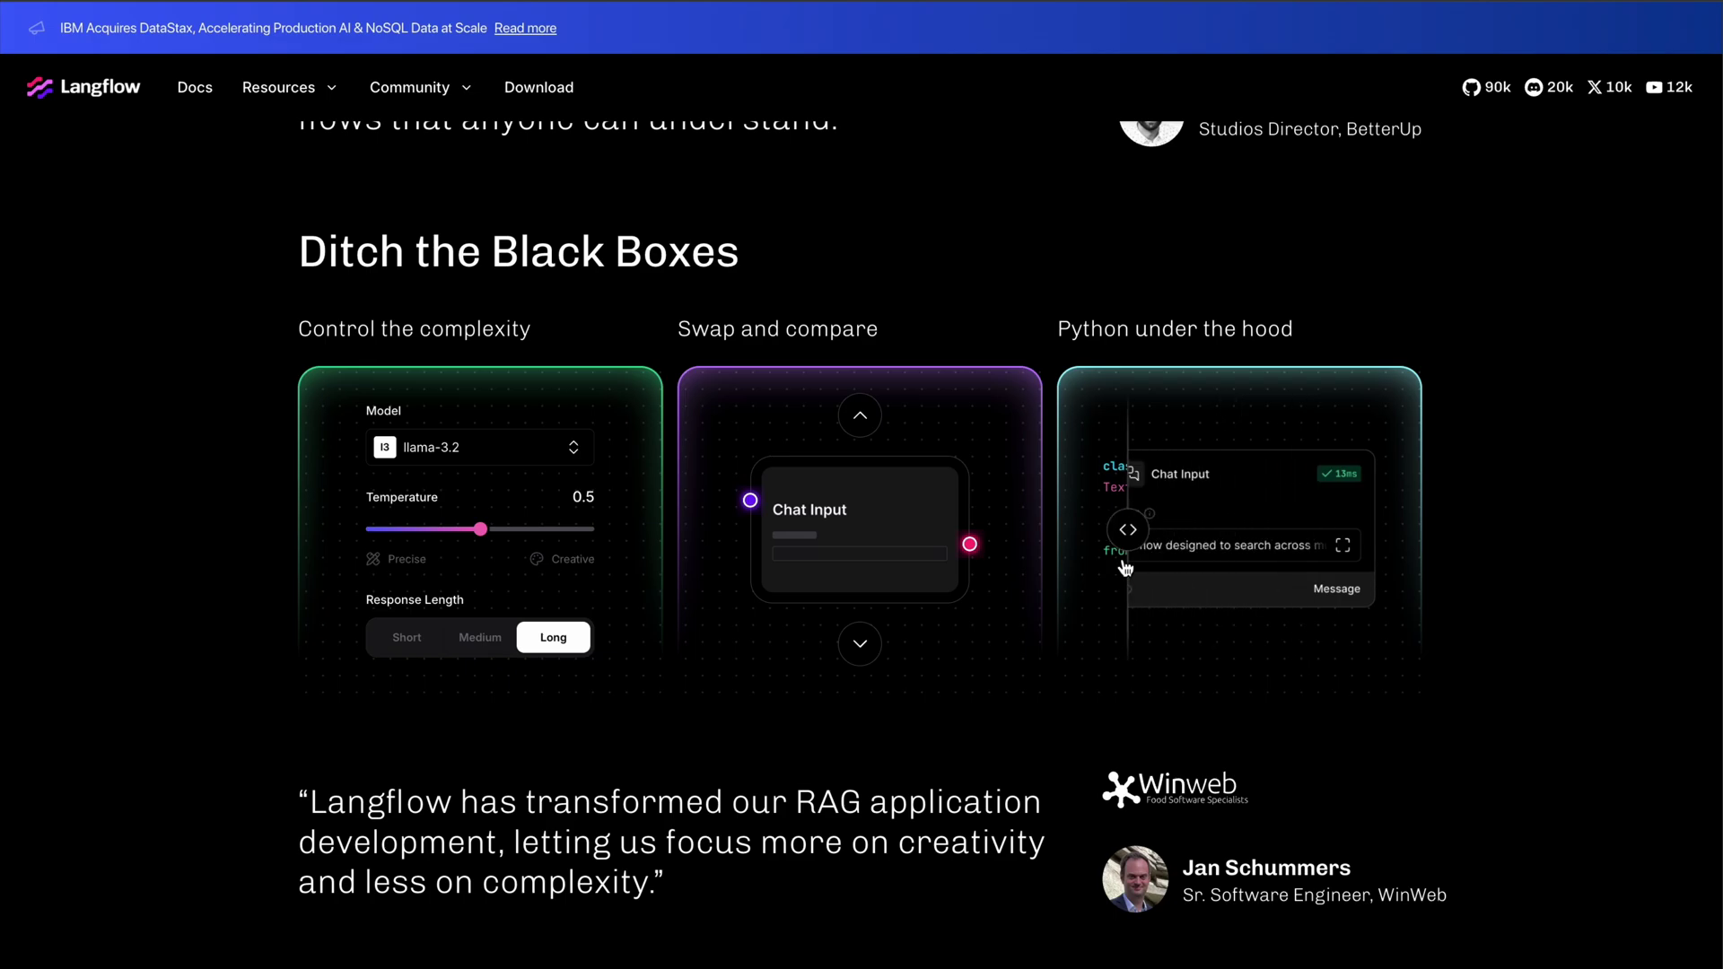
scroll(1337, 573, "down", 5)
scroll(1336, 572, "down", 5)
scroll(1336, 576, "down", 5)
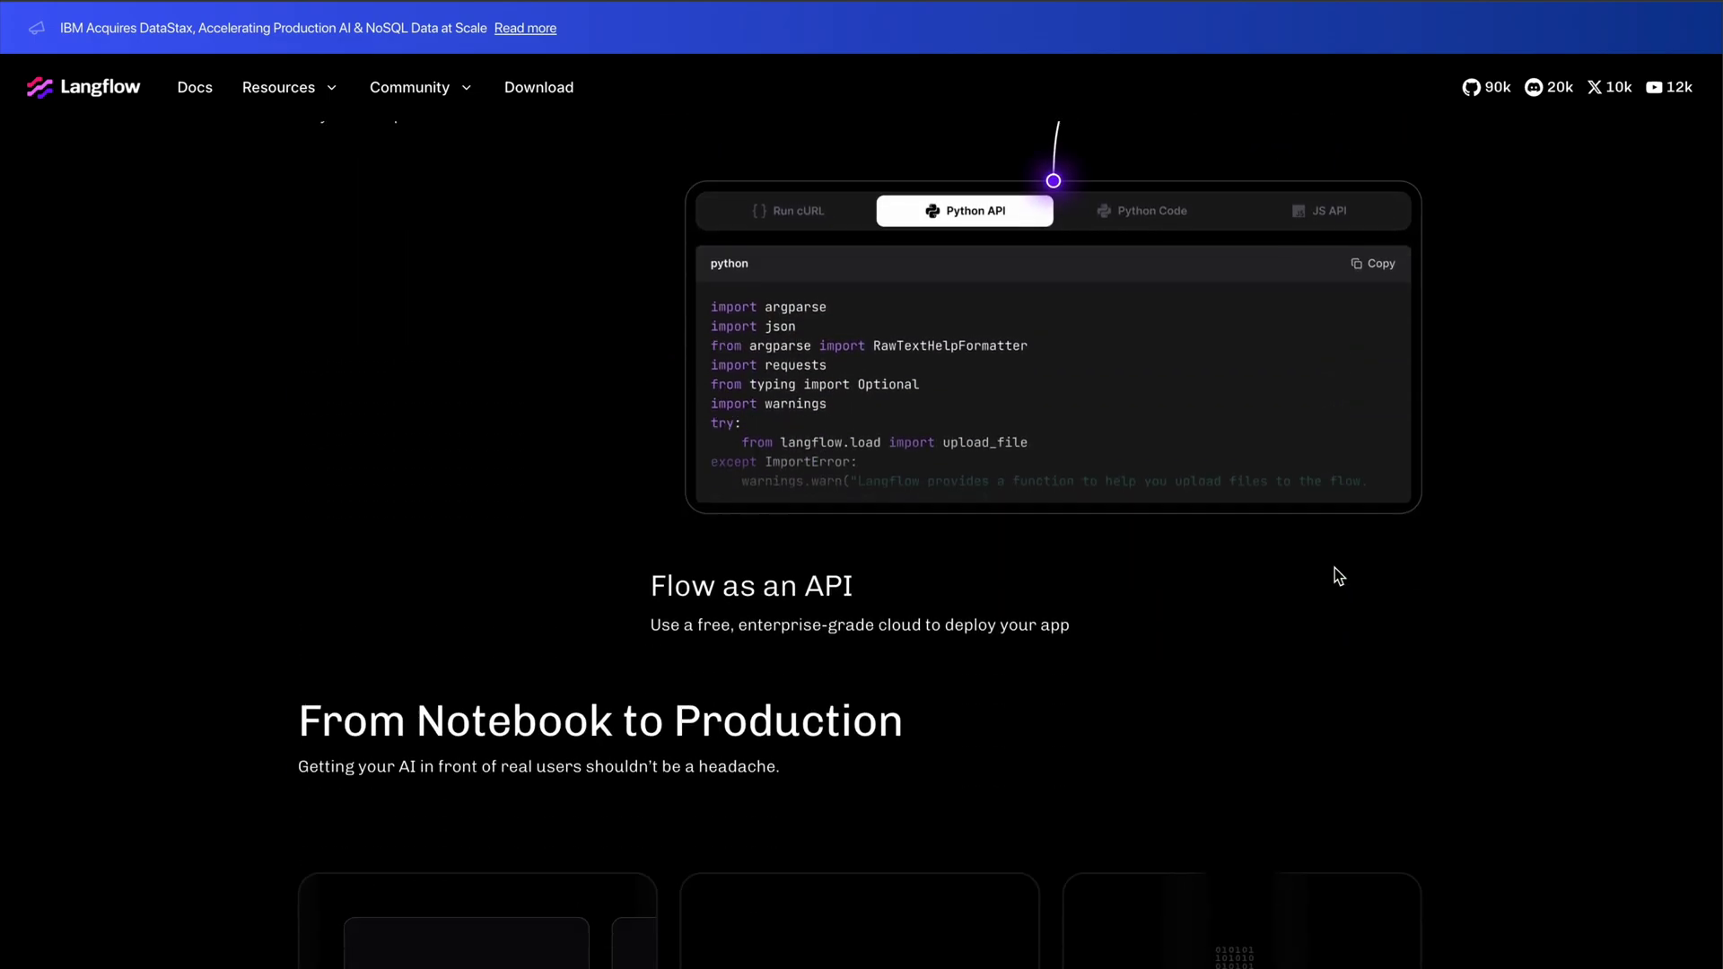
scroll(1337, 577, "down", 5)
scroll(1337, 576, "down", 2)
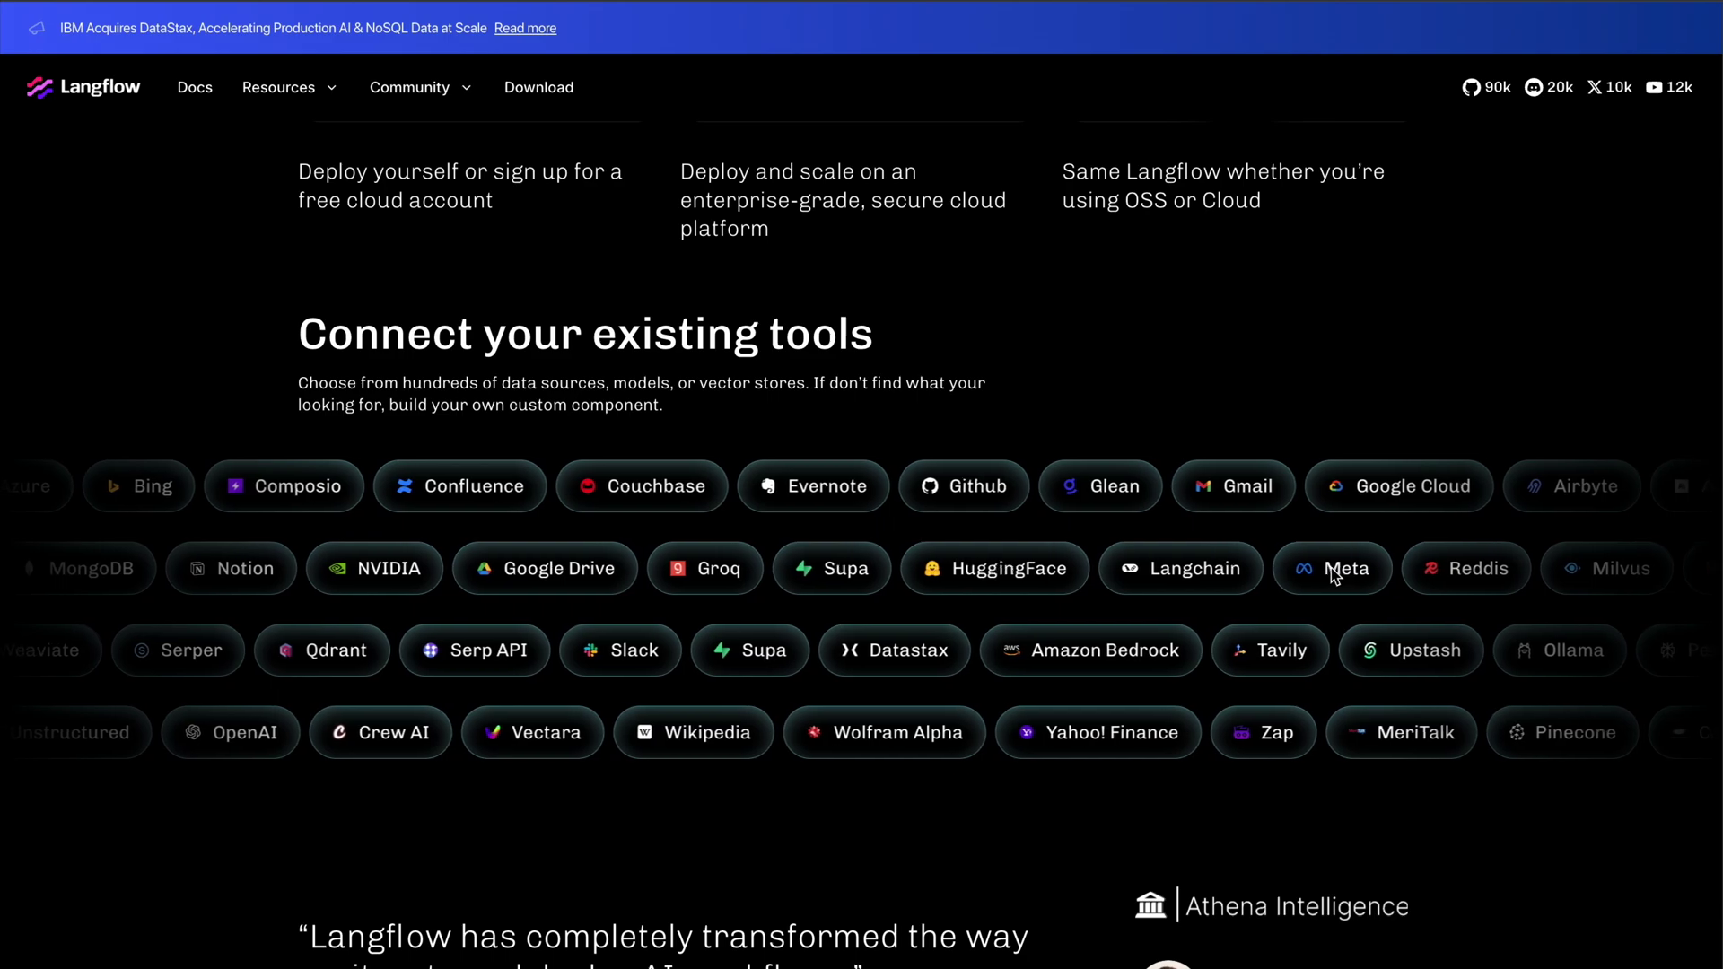
scroll(1336, 573, "up", 3)
scroll(1314, 549, "up", 2)
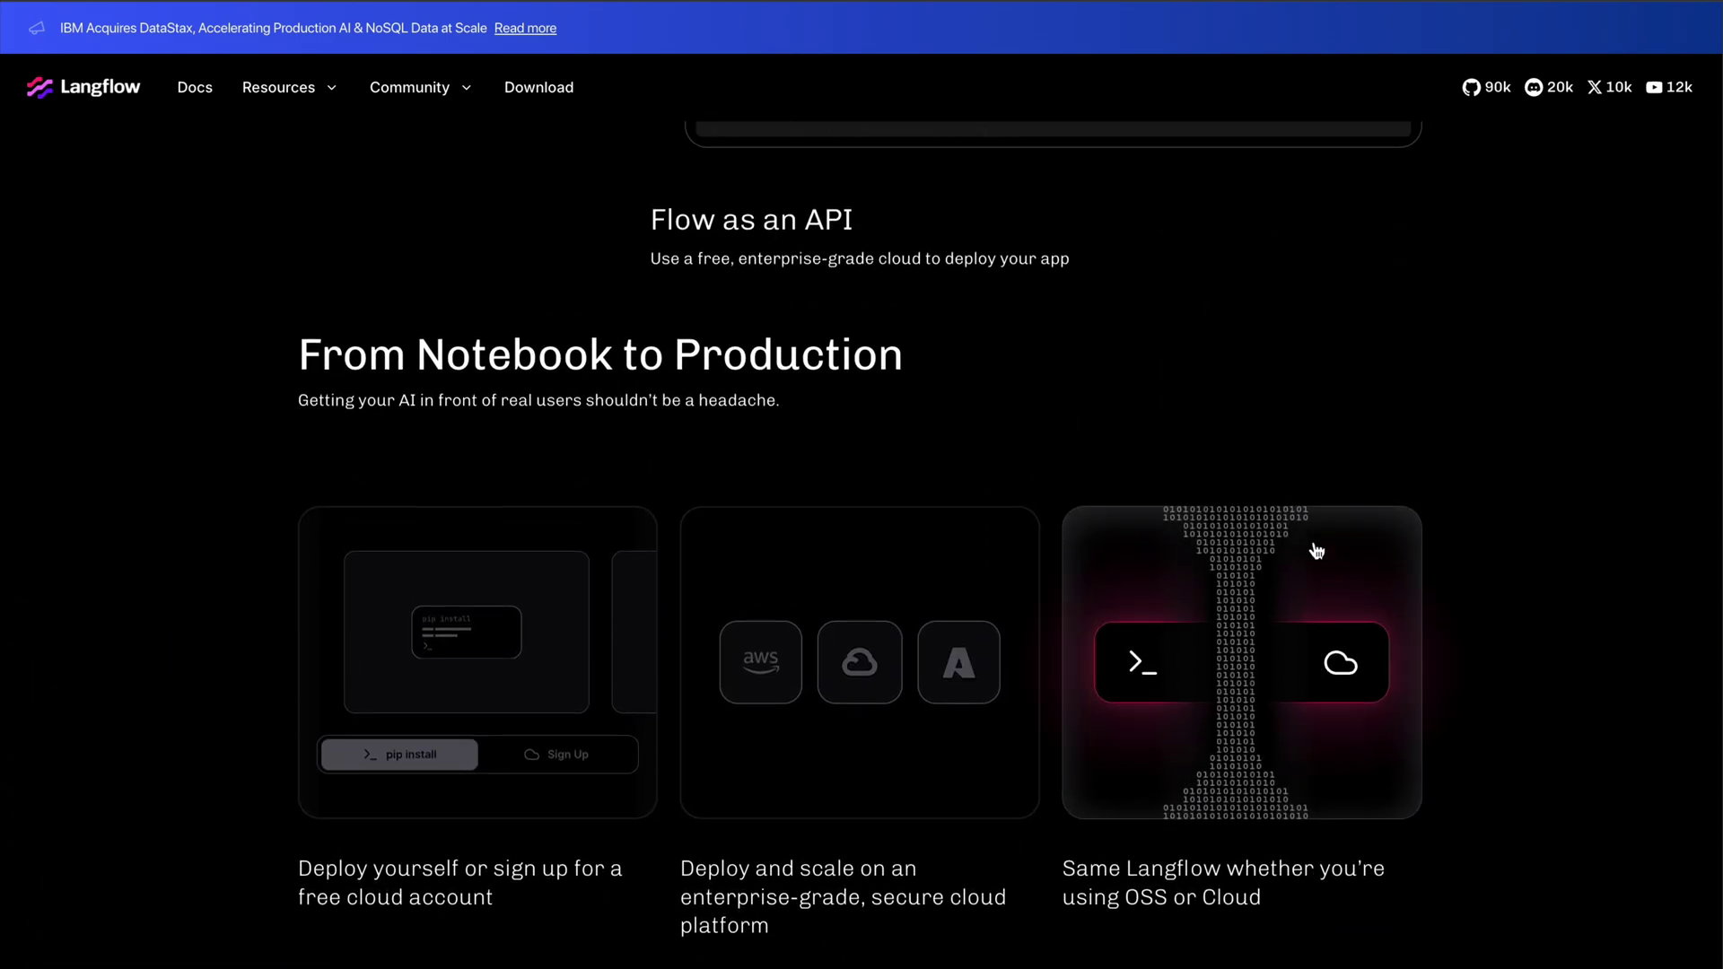
scroll(1315, 549, "up", 1)
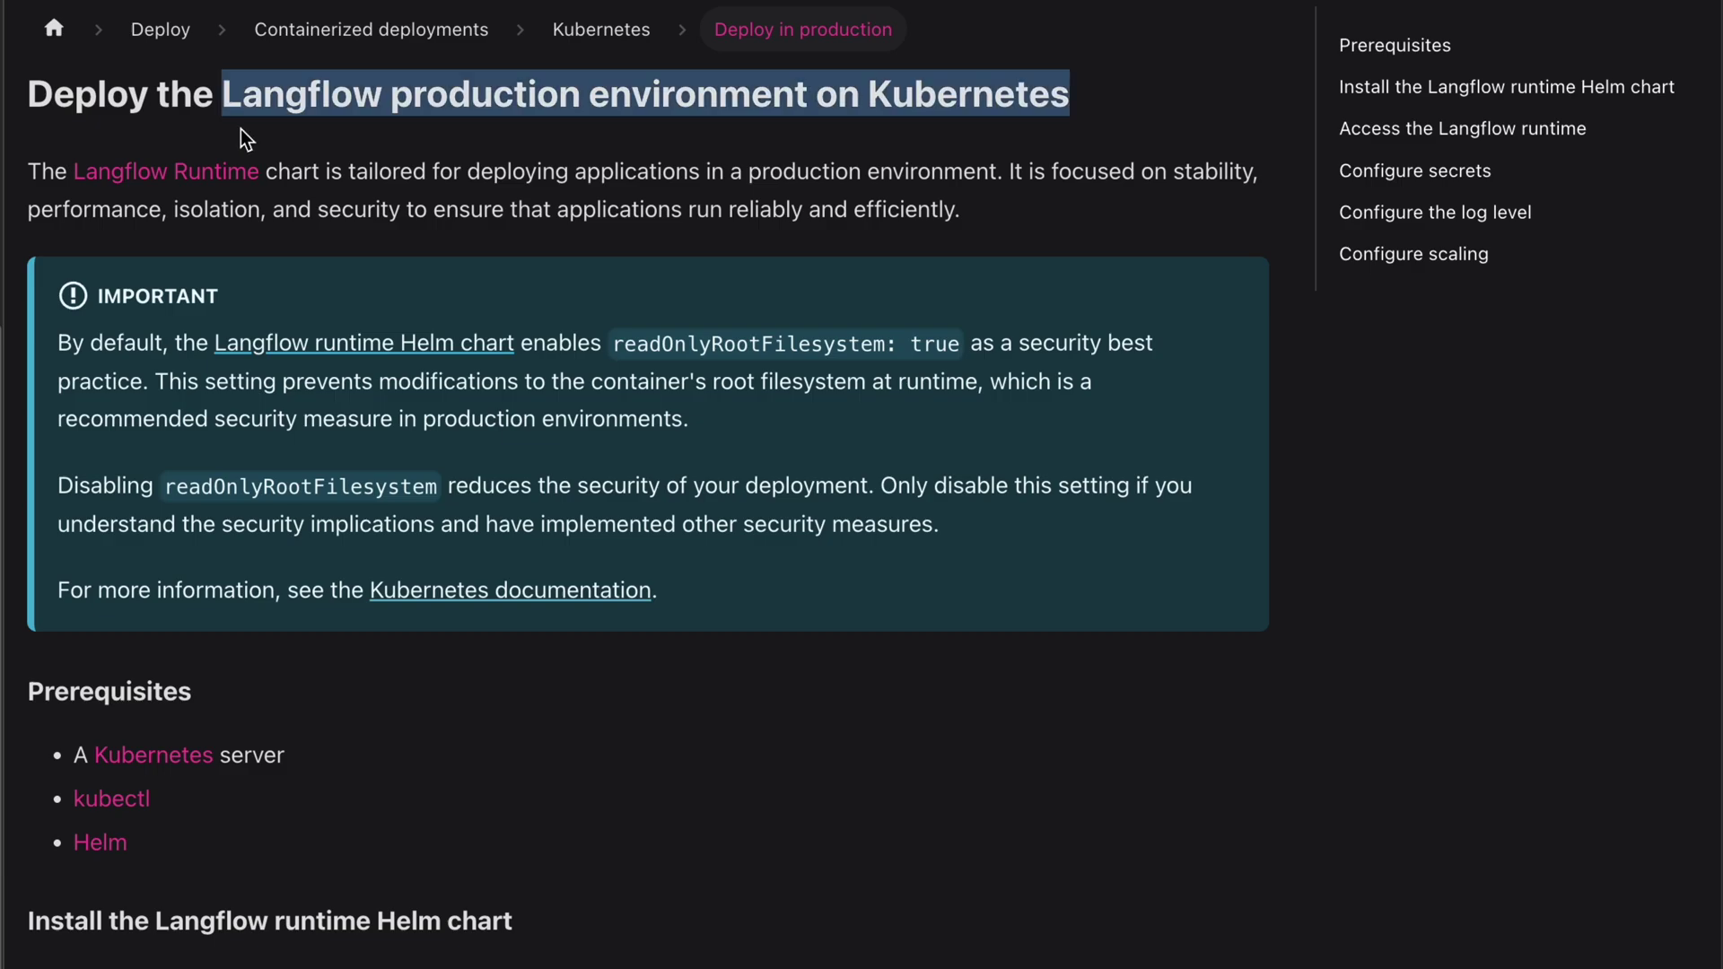
scroll(514, 501, "down", 2)
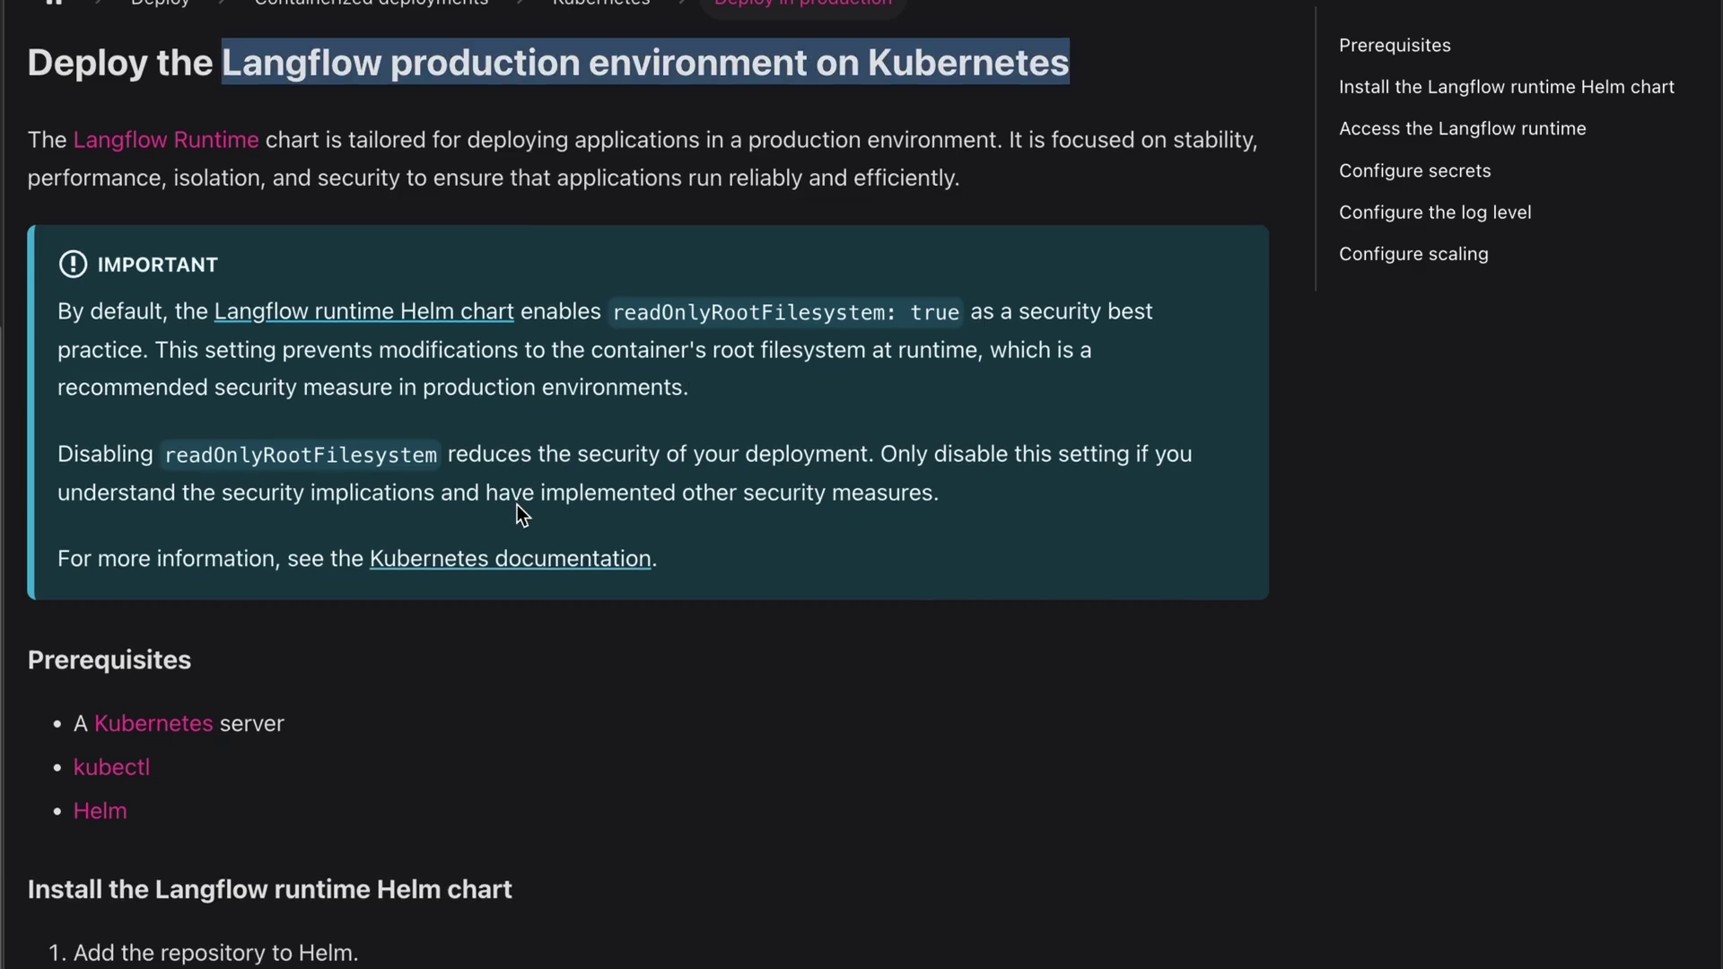
scroll(517, 505, "down", 10)
scroll(517, 505, "down", 5)
scroll(517, 505, "down", 1)
scroll(518, 505, "down", 1)
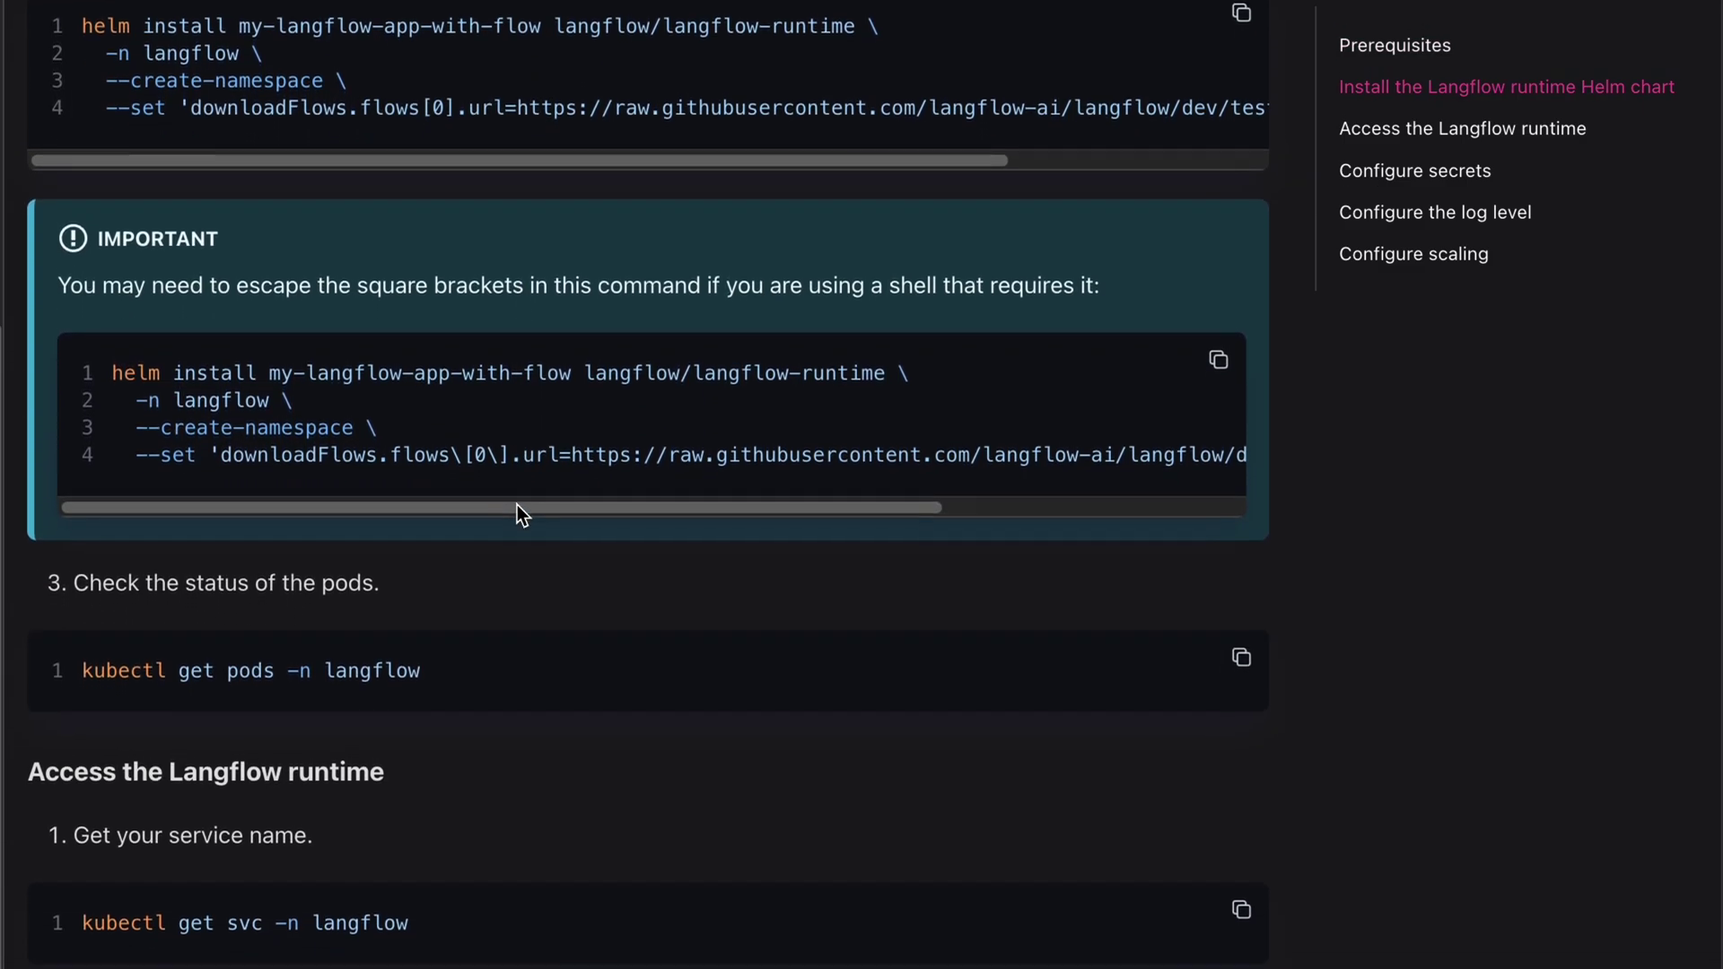
scroll(517, 505, "down", 3)
scroll(516, 505, "down", 8)
scroll(517, 505, "down", 3)
scroll(517, 505, "down", 2)
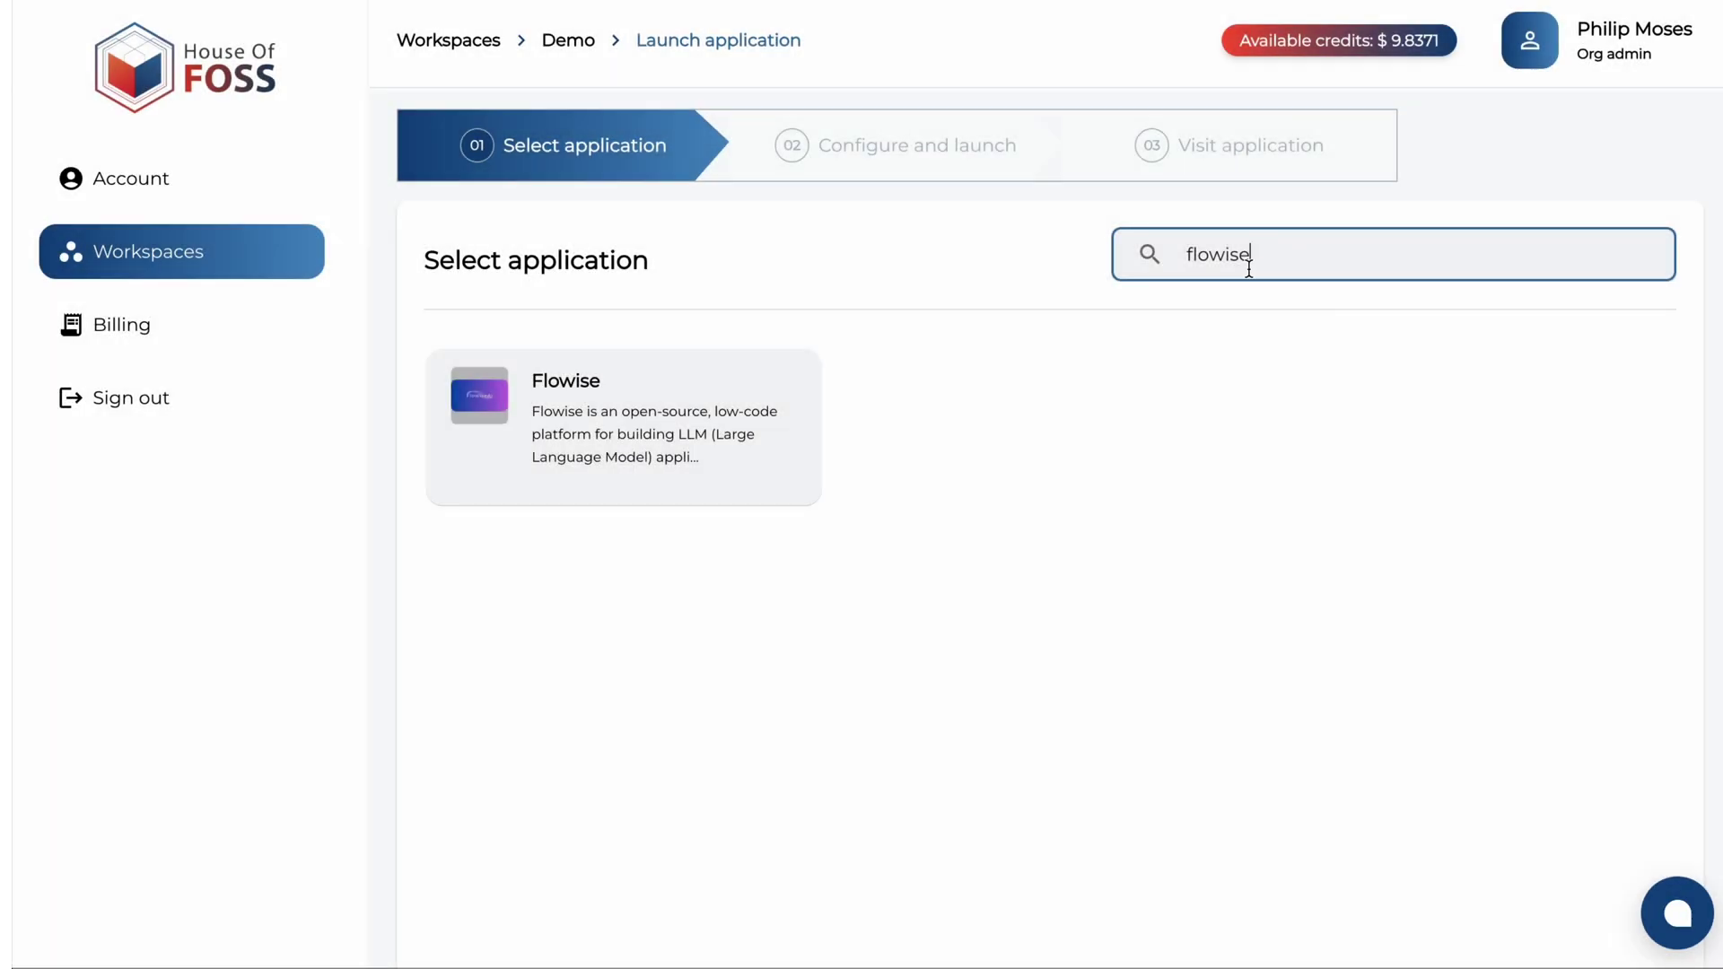
- Launch Flowise with its default reference name Flowise_24Jul
left_click(741, 388)
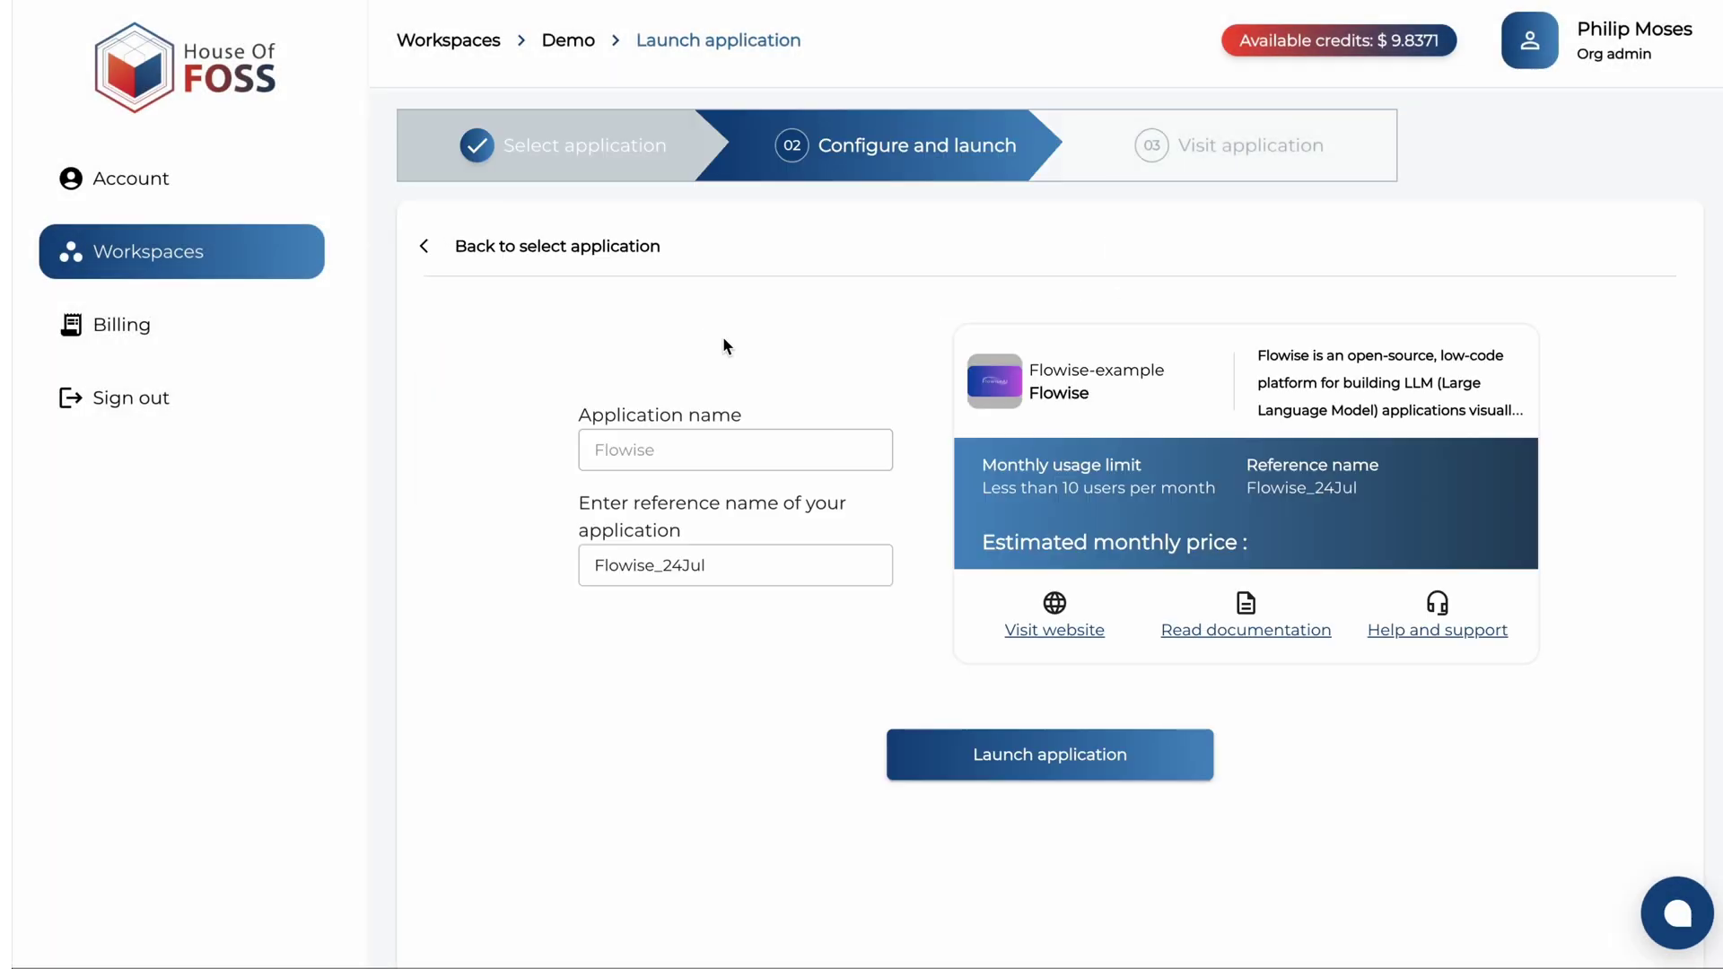
left_click(1047, 759)
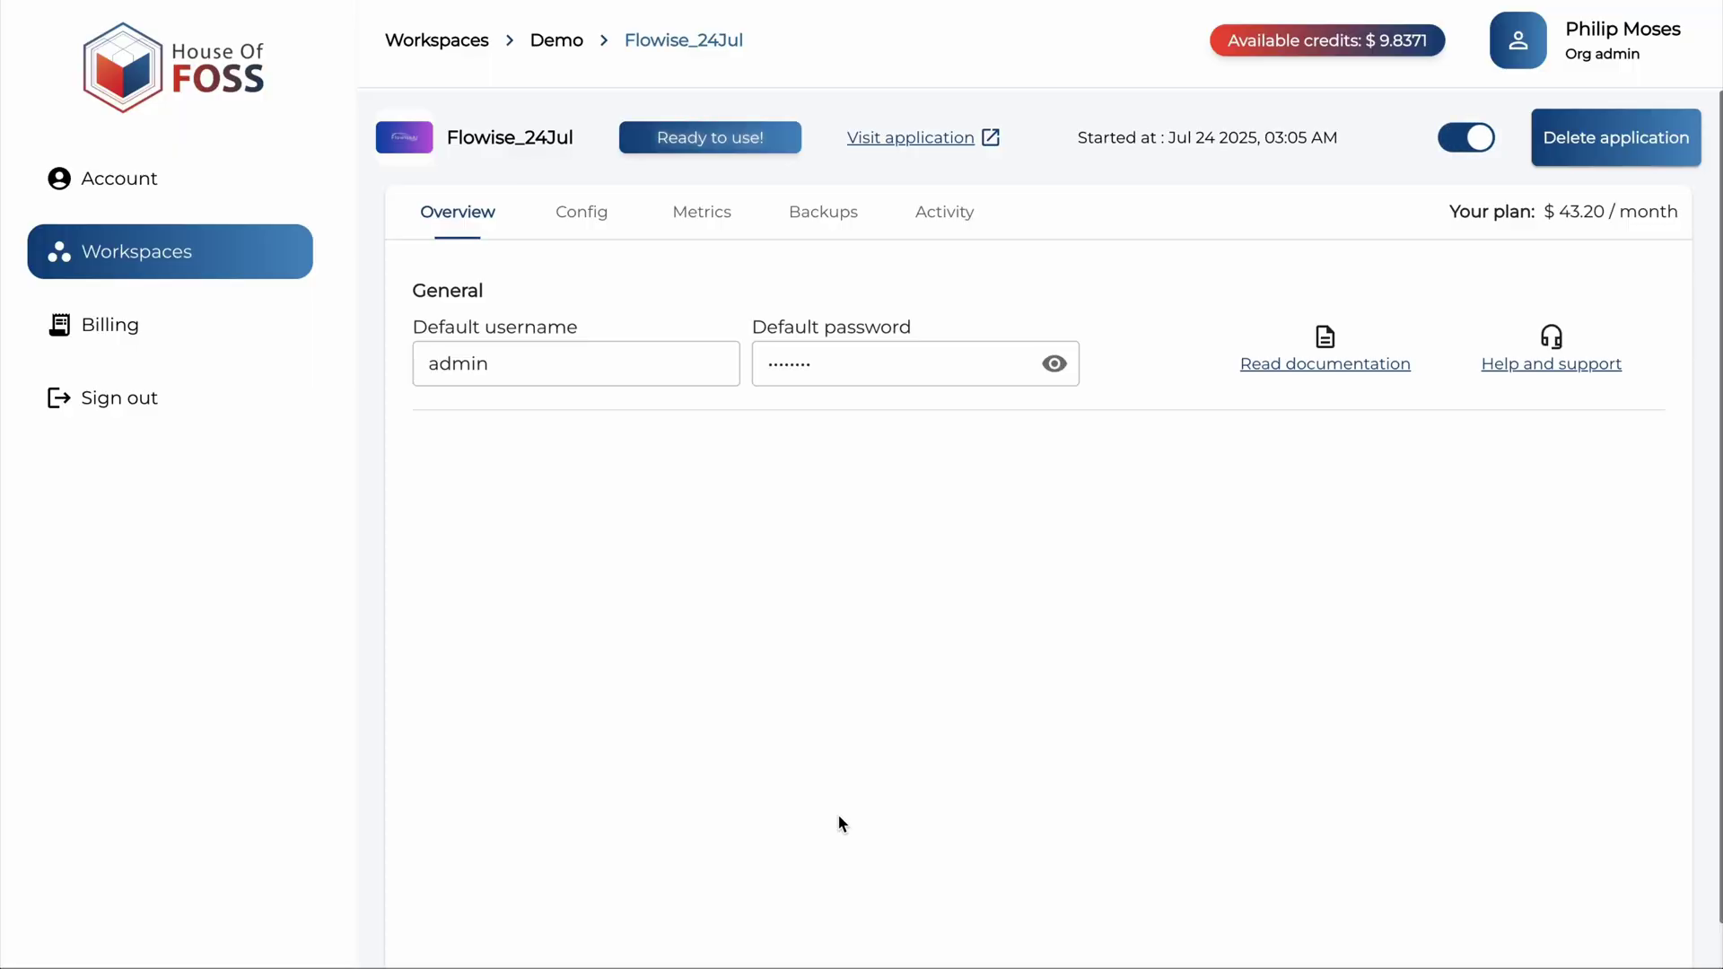
- Open the running Flowise instance and view its Agentflows, Executions, Assistants and Marketplaces pages
left_click(939, 144)
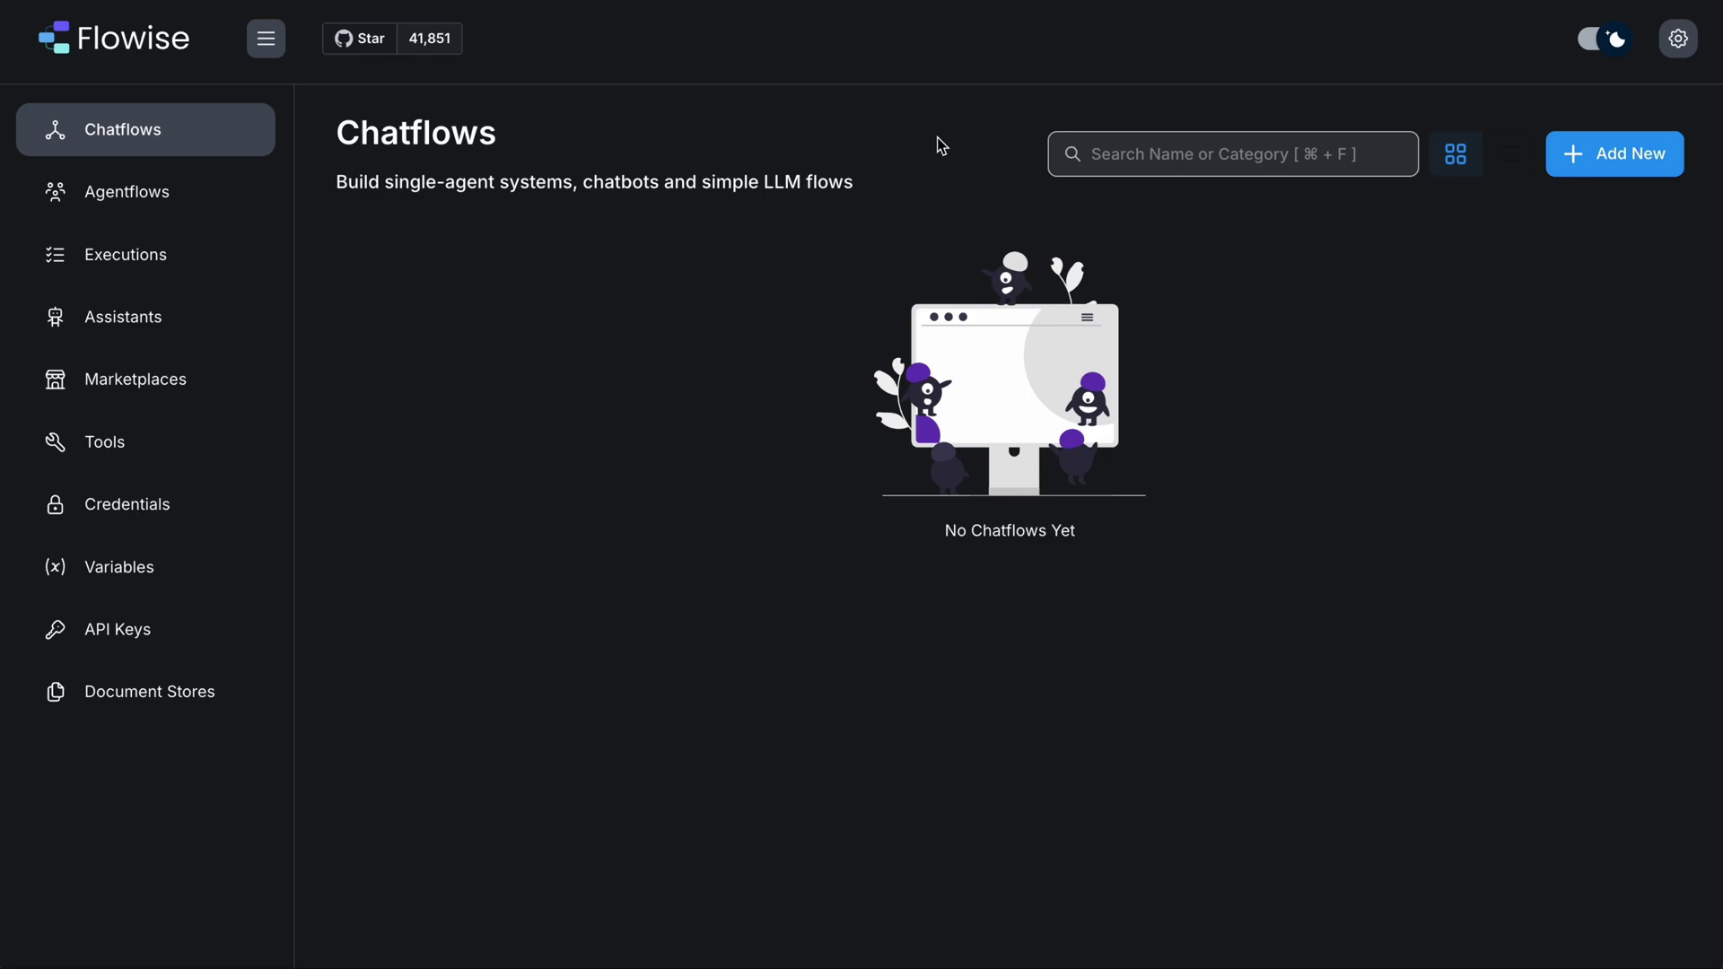
left_click(169, 213)
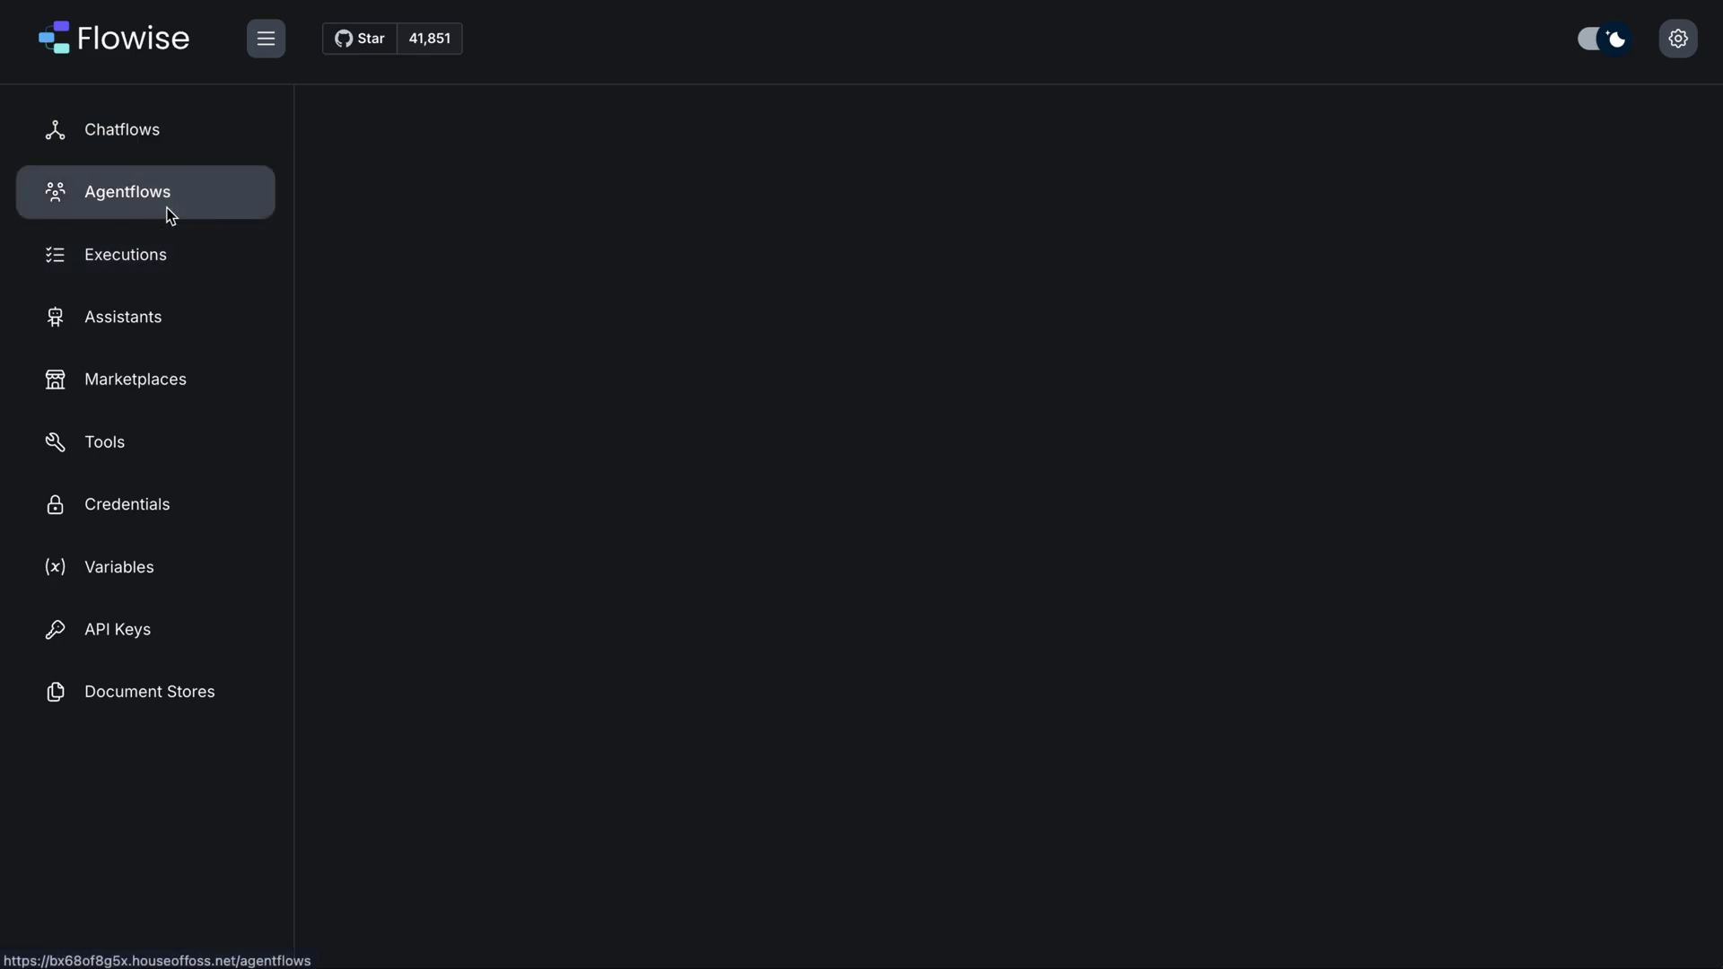
left_click(151, 270)
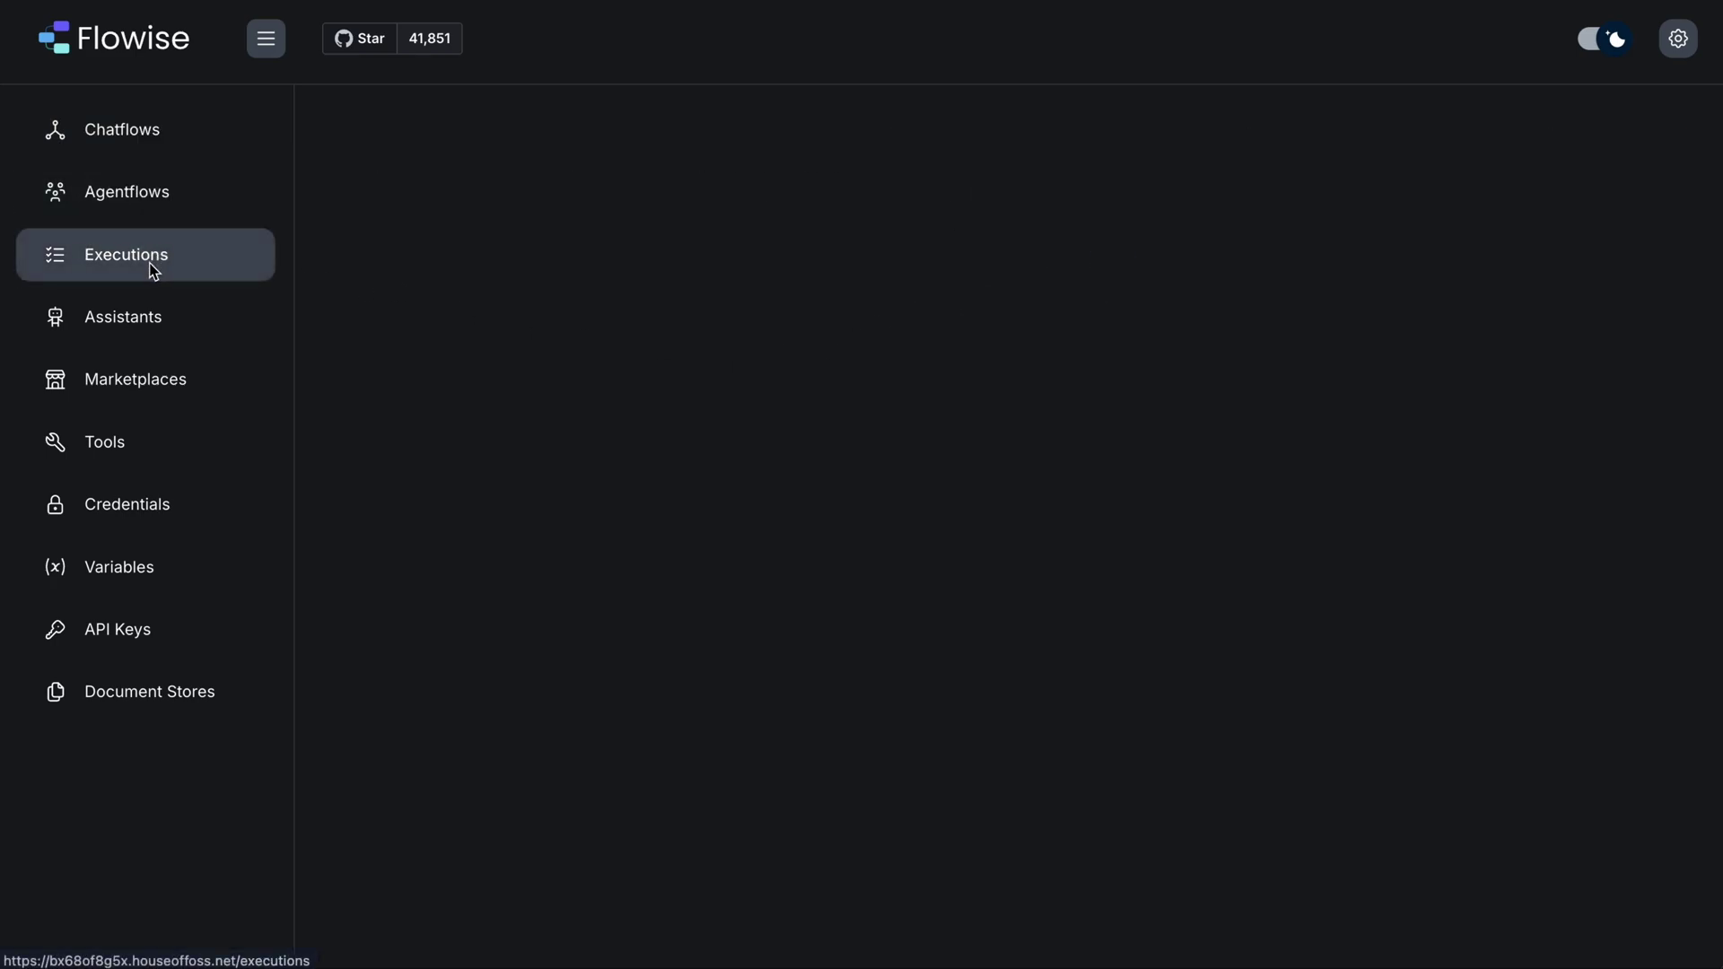
left_click(145, 326)
left_click(144, 387)
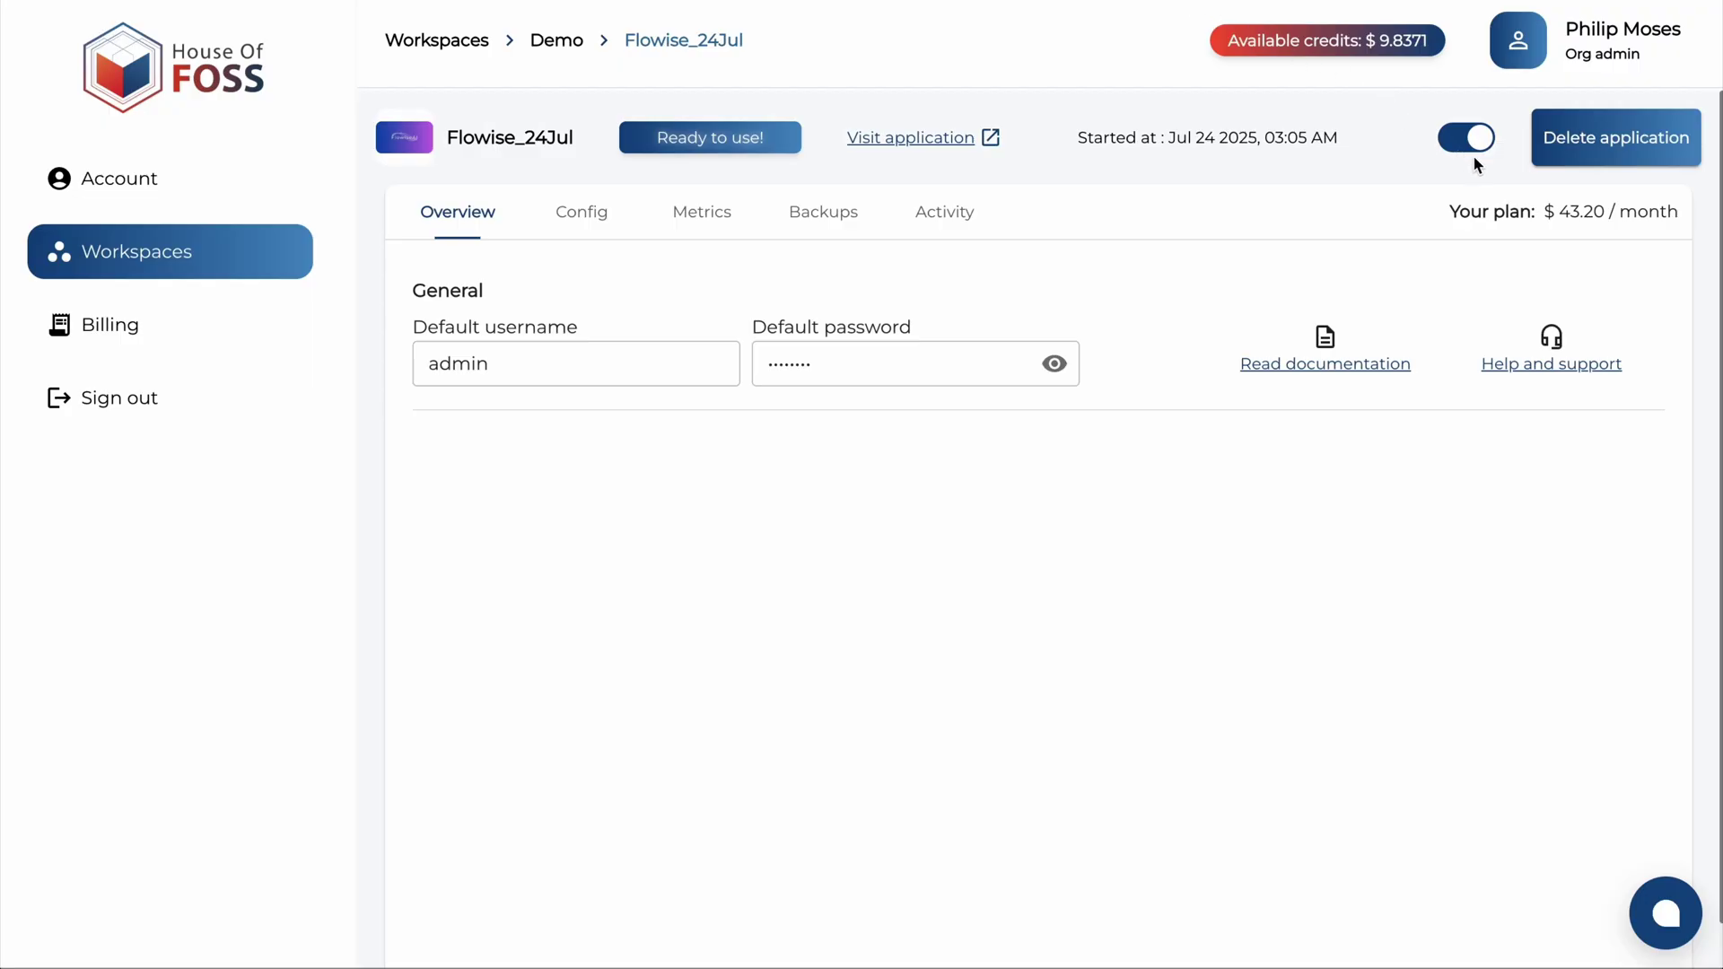
- Turn off Flowise_24Jul's running toggle to bring up the stop confirmation
left_click(1471, 140)
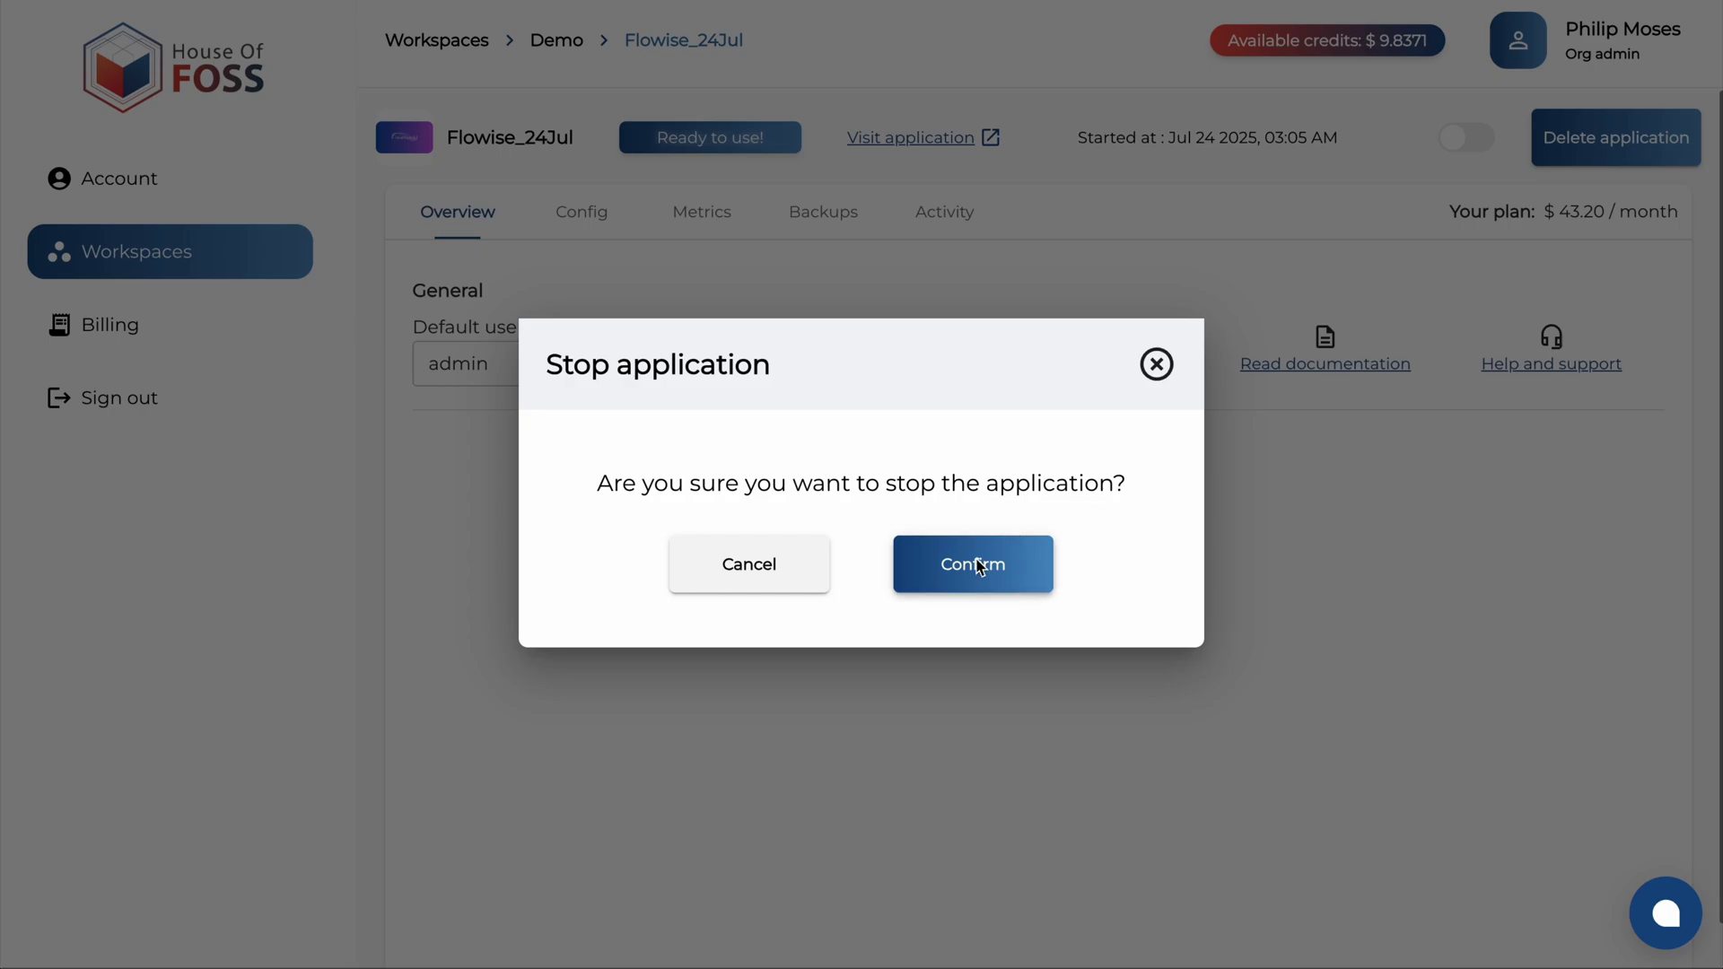